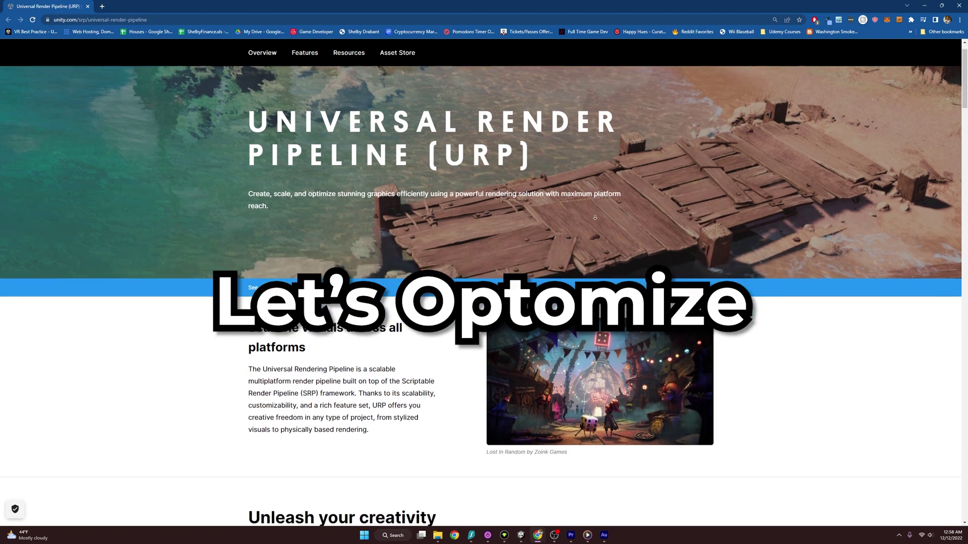
- Look through the Universal Render Pipeline web page and the released features on the Universal Pipeline roadmap
{"action": "scroll", "coordinate": [597, 218], "scroll_direction": "down", "scroll_amount": 4}
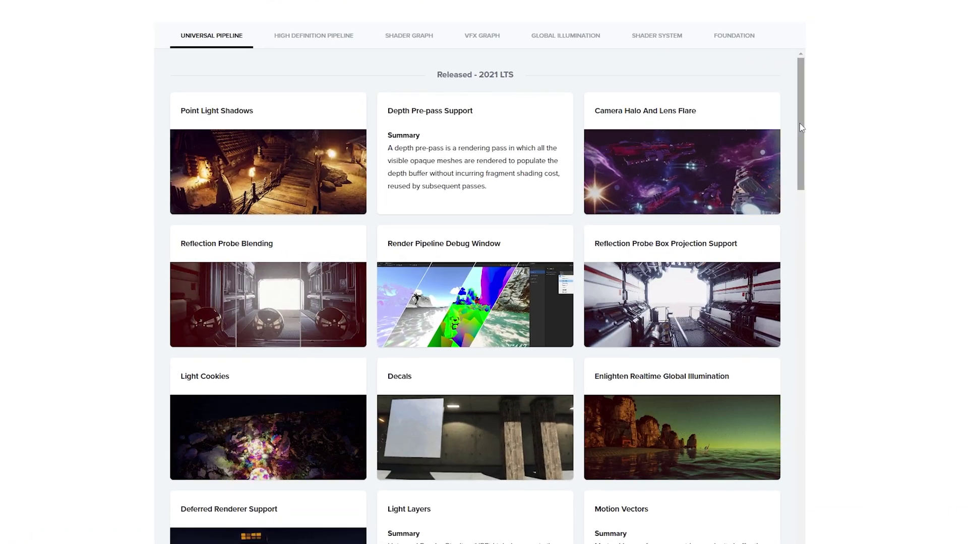
{"action": "left_click_drag", "start_coordinate": [801, 127], "coordinate": [803, 196]}
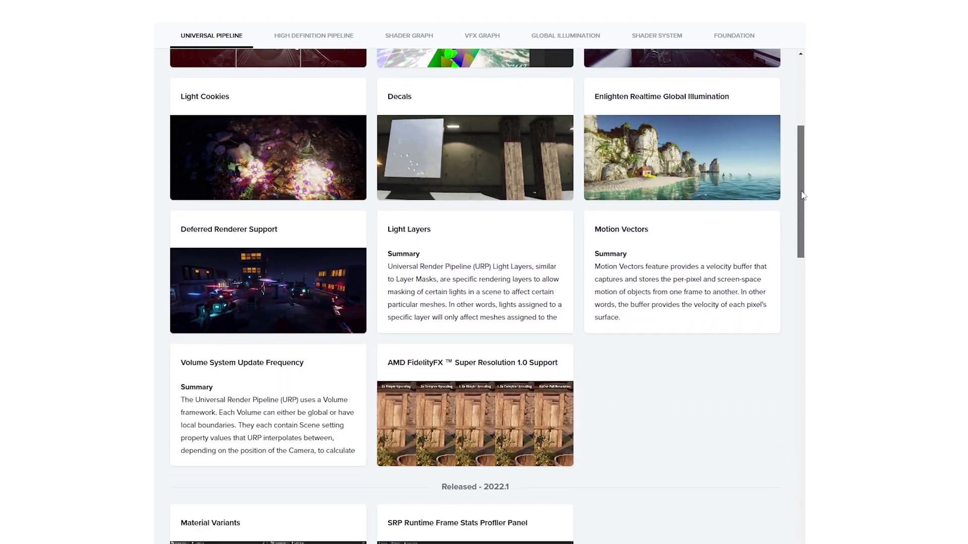
{"action": "left_click_drag", "start_coordinate": [802, 195], "coordinate": [806, 530]}
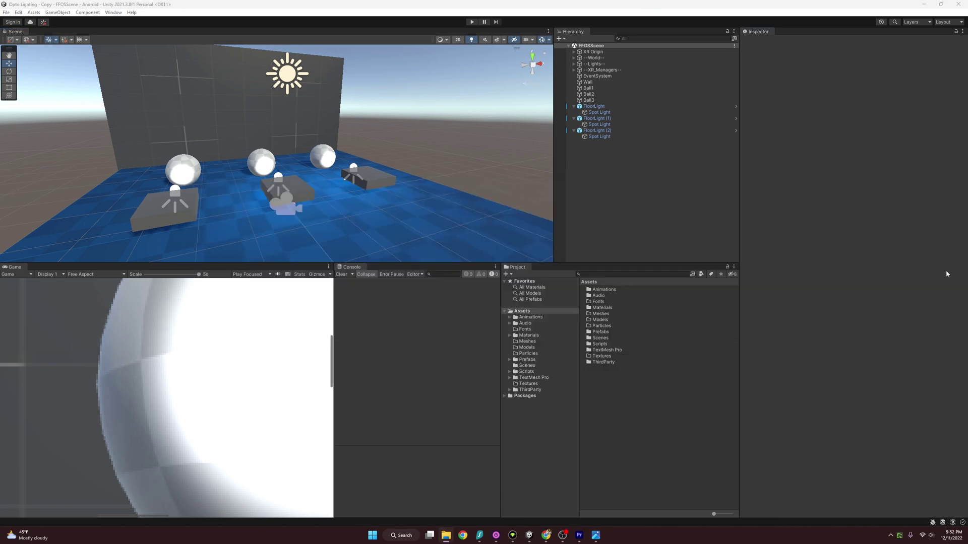
- In the Unity editor, find the Universal RP package in the Unity Registry with the Package Manager and install version 12.1.7
{"action": "left_click", "coordinate": [113, 12]}
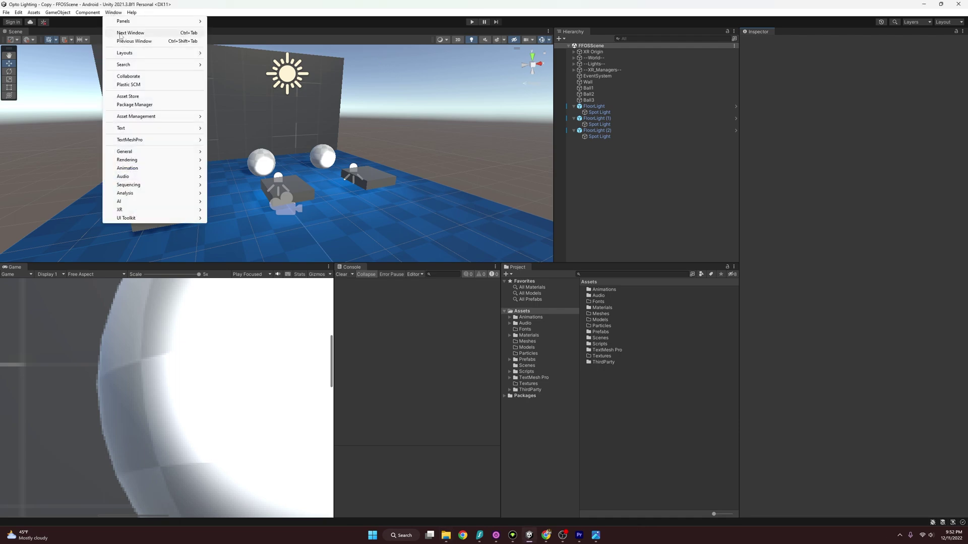
{"action": "left_click", "coordinate": [135, 104]}
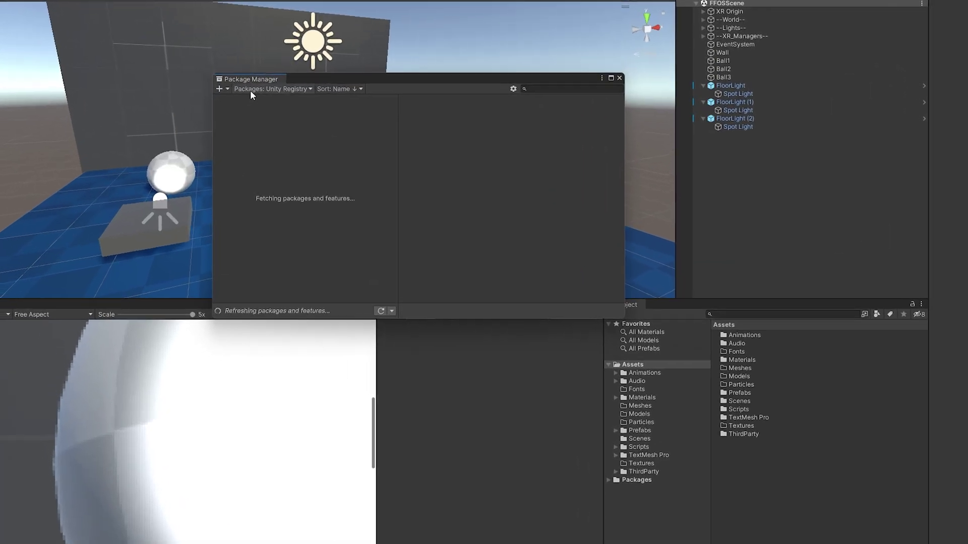
{"action": "left_click", "coordinate": [250, 90]}
{"action": "left_click", "coordinate": [551, 90]}
{"action": "type", "text": "u"}
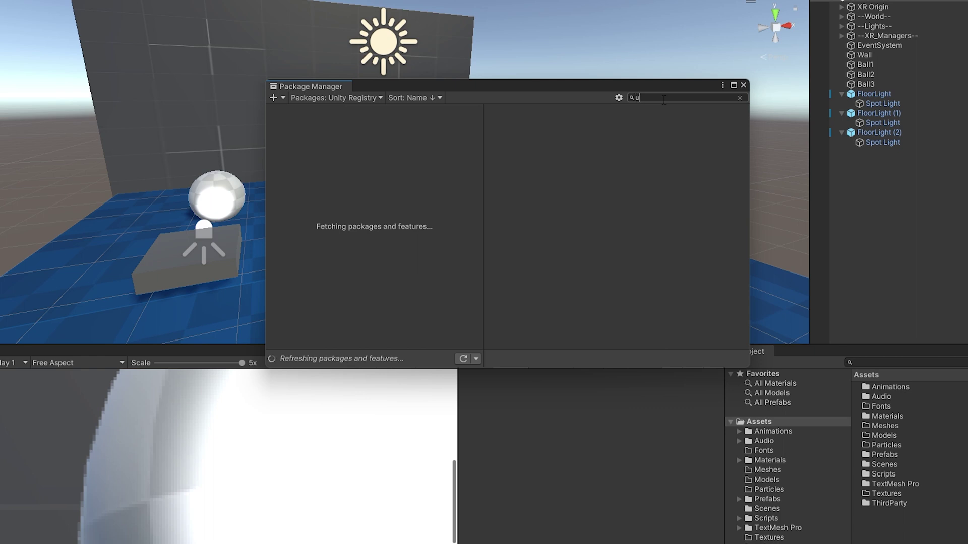
{"action": "type", "text": "niver"}
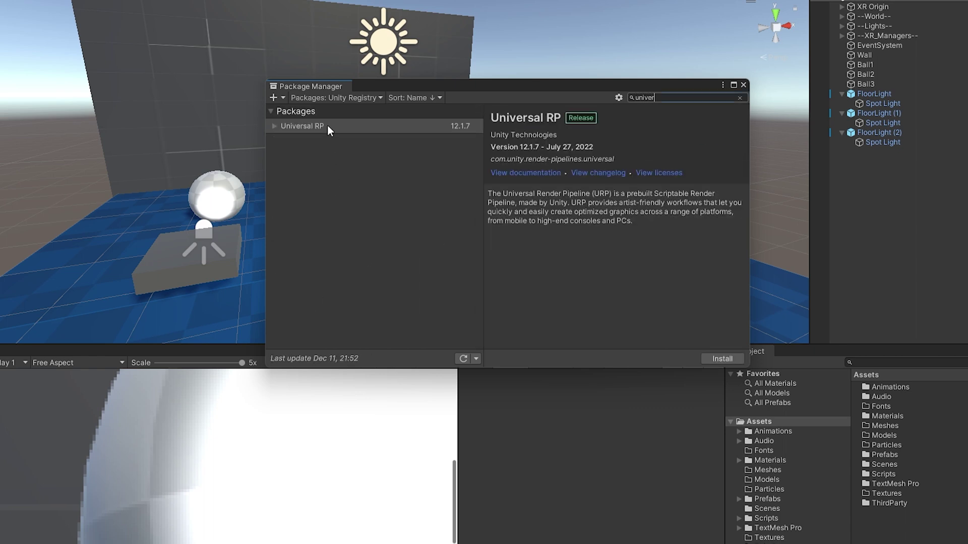
{"action": "left_click", "coordinate": [328, 126]}
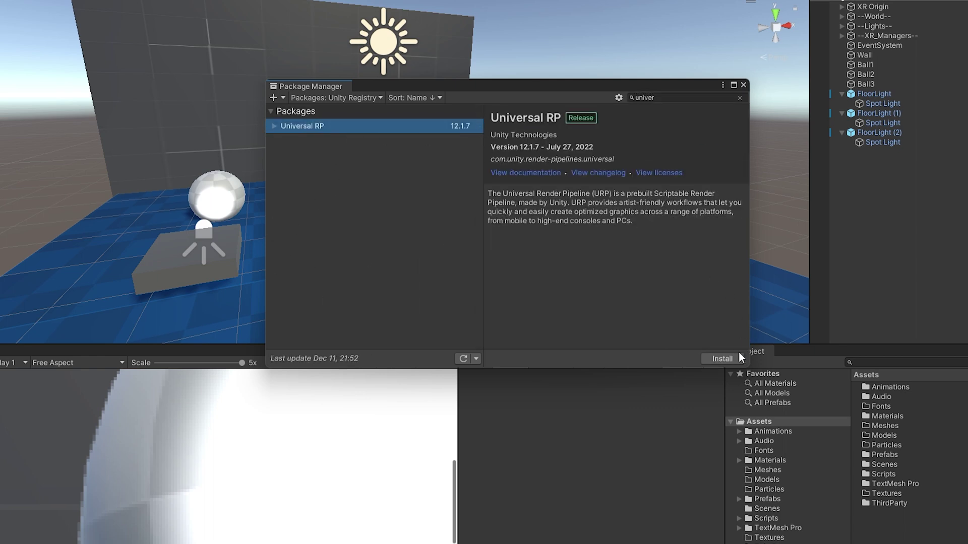
{"action": "left_click", "coordinate": [724, 358]}
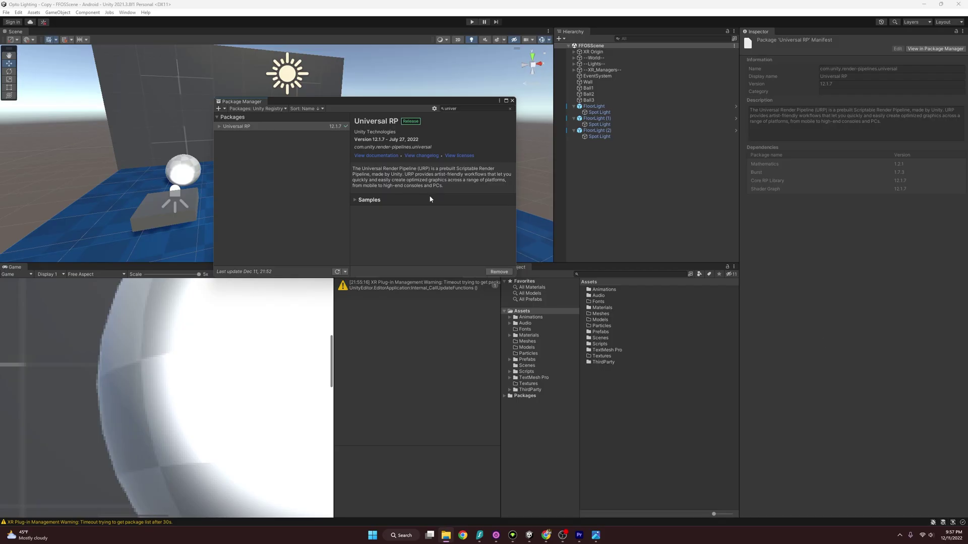
- Check the samples offered with the Universal RP package and close the Package Manager
{"action": "left_click", "coordinate": [358, 200]}
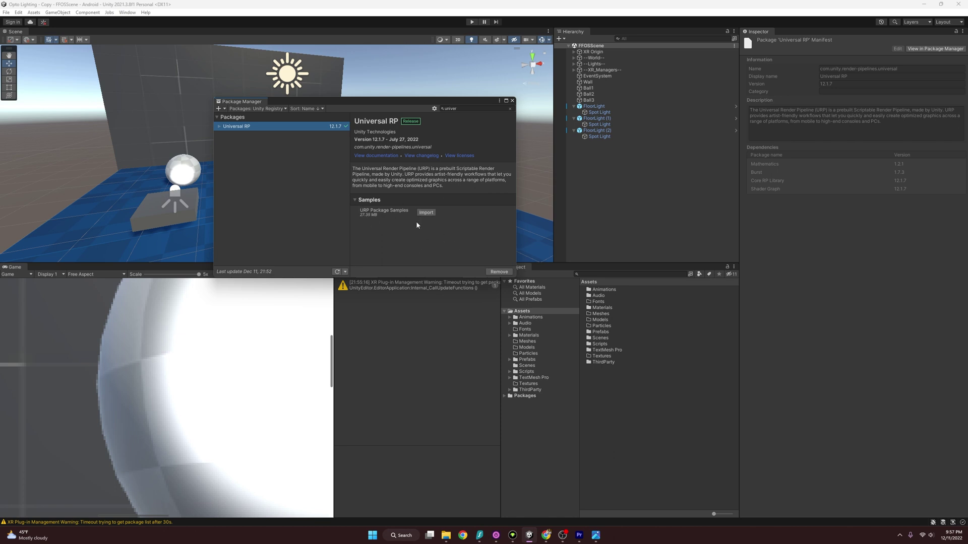
{"action": "left_click", "coordinate": [356, 200]}
{"action": "key", "text": "alt+Tab"}
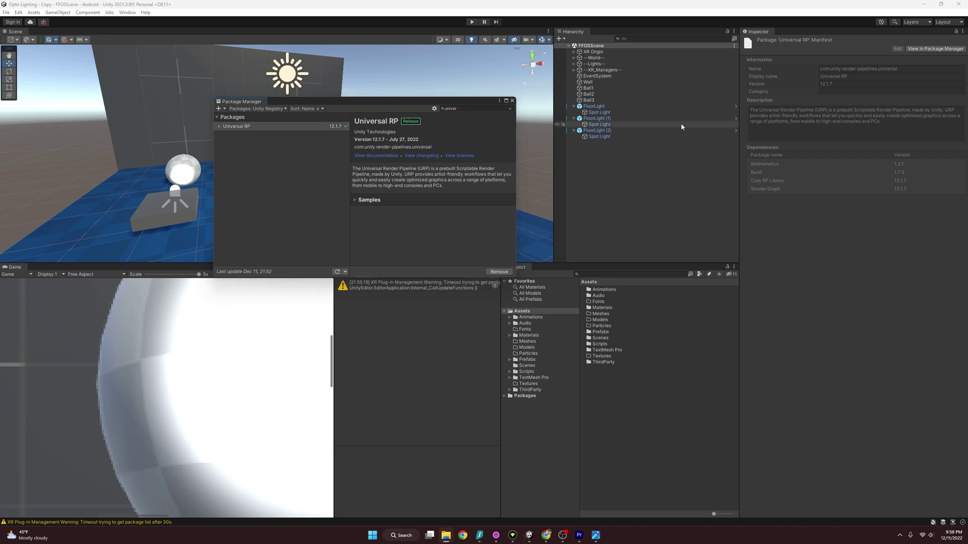
{"action": "left_click", "coordinate": [512, 101]}
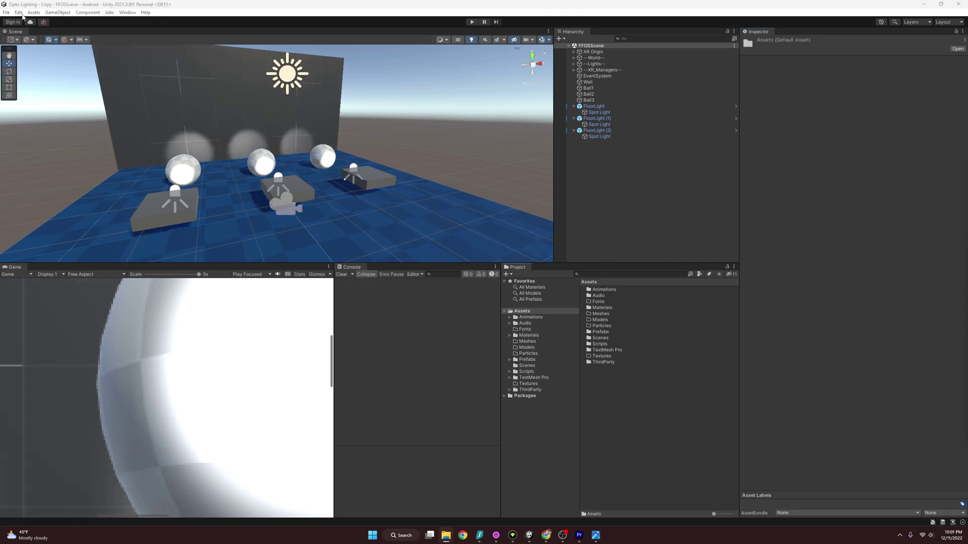
- Check which assets can be chosen for the Scriptable Render Pipeline in the project's Graphics settings, and close the settings
{"action": "left_click", "coordinate": [18, 12]}
{"action": "left_click", "coordinate": [35, 244]}
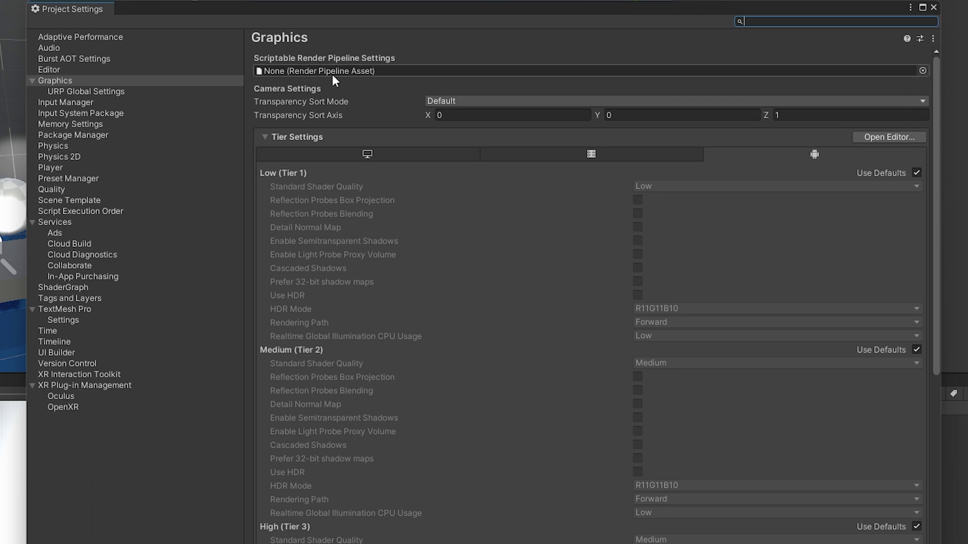
{"action": "left_click", "coordinate": [923, 71]}
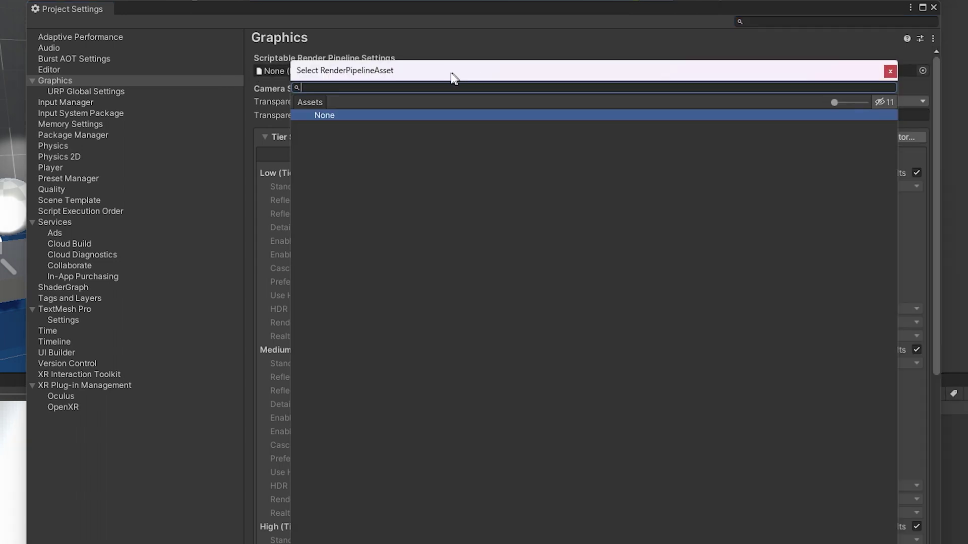
{"action": "left_click", "coordinate": [882, 73]}
{"action": "left_click", "coordinate": [934, 7]}
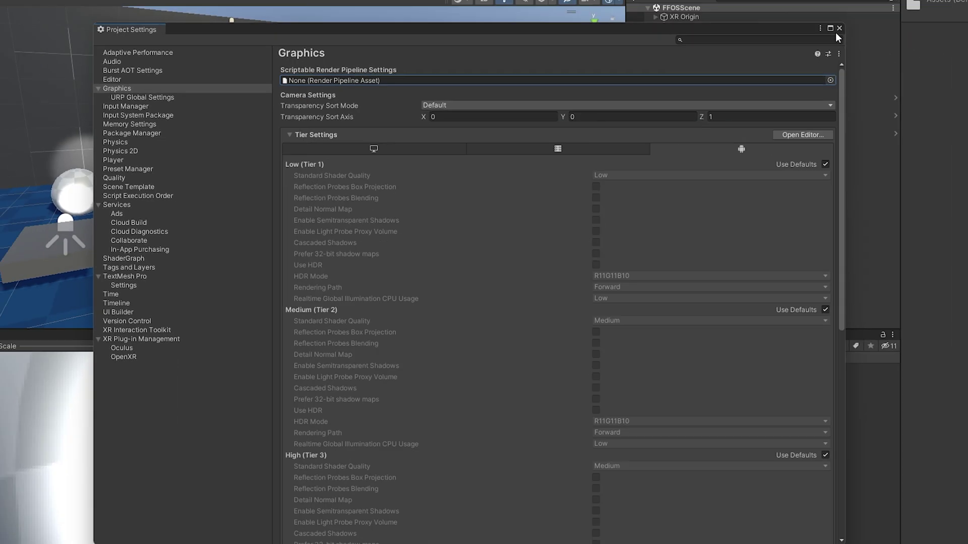
- Create a URP Asset (with Universal Renderer) in the Assets folder and name it FFOS URP
{"action": "right_click", "coordinate": [607, 396]}
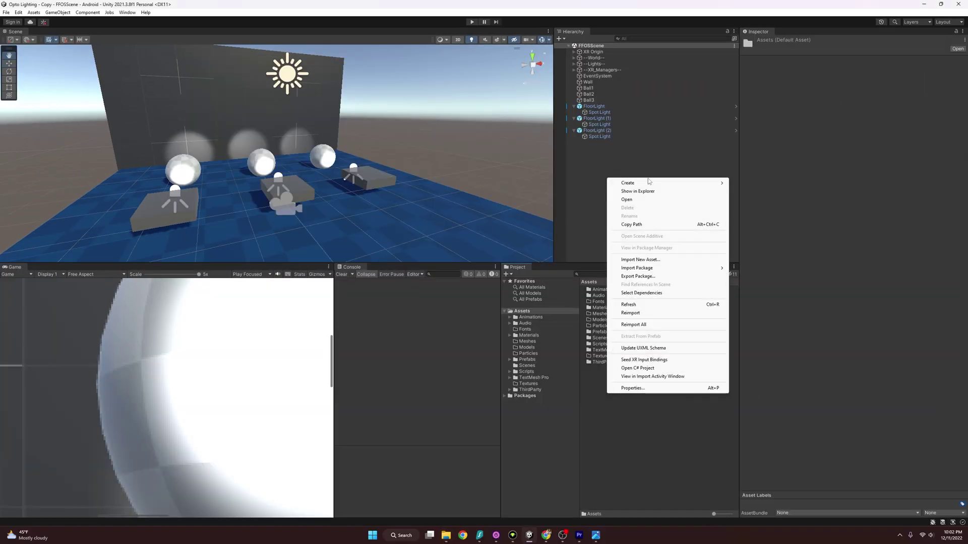
{"action": "mouse_move", "coordinate": [651, 185]}
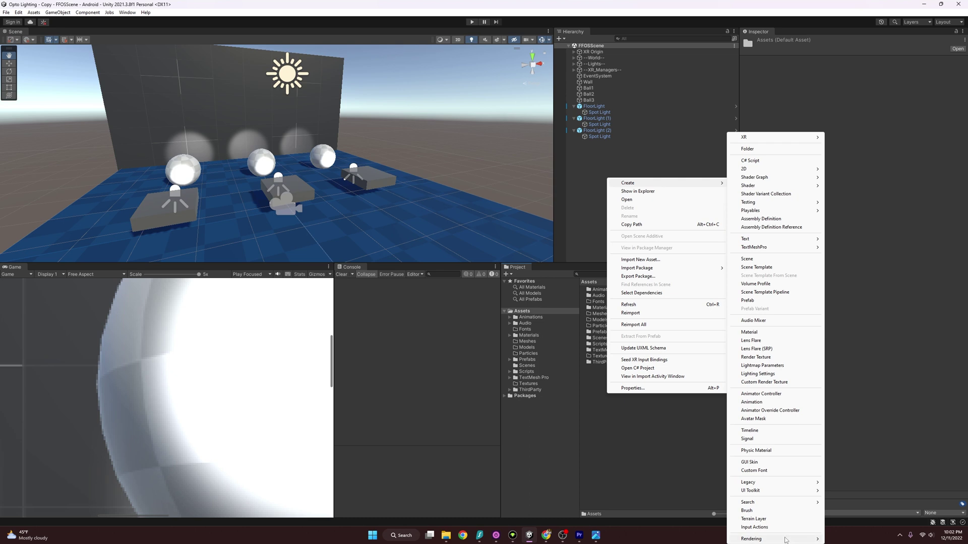
{"action": "mouse_move", "coordinate": [771, 539]}
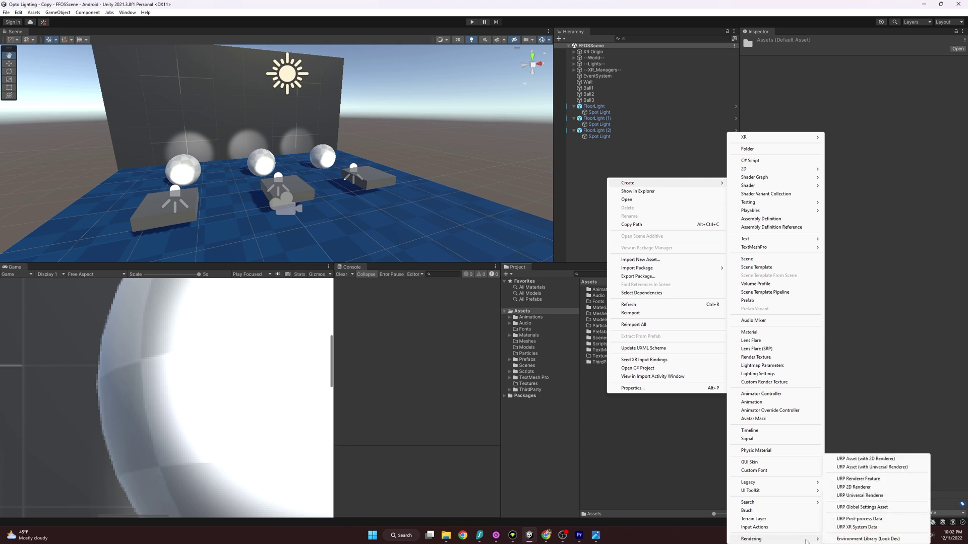
{"action": "left_click", "coordinate": [873, 468]}
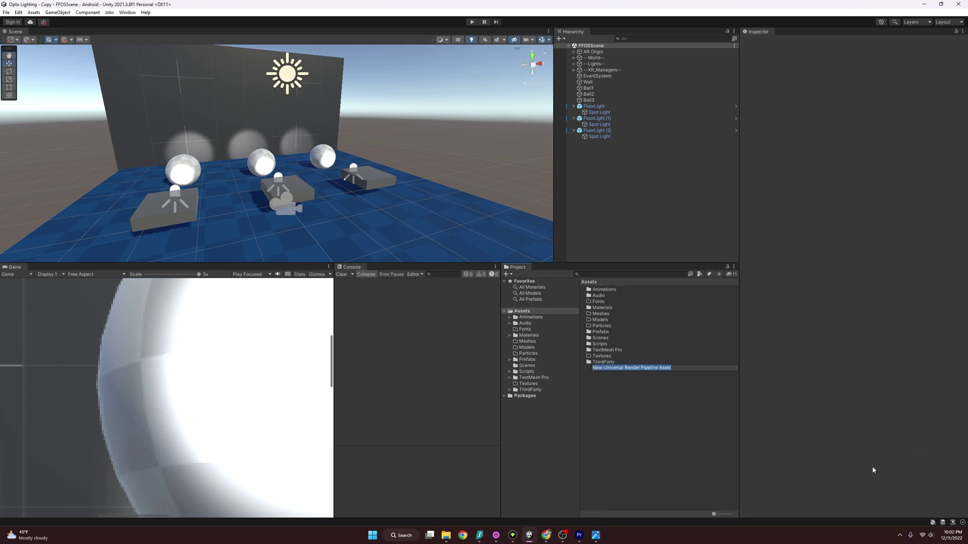
{"action": "type", "text": "FFOS URP"}
{"action": "key", "text": "Return"}
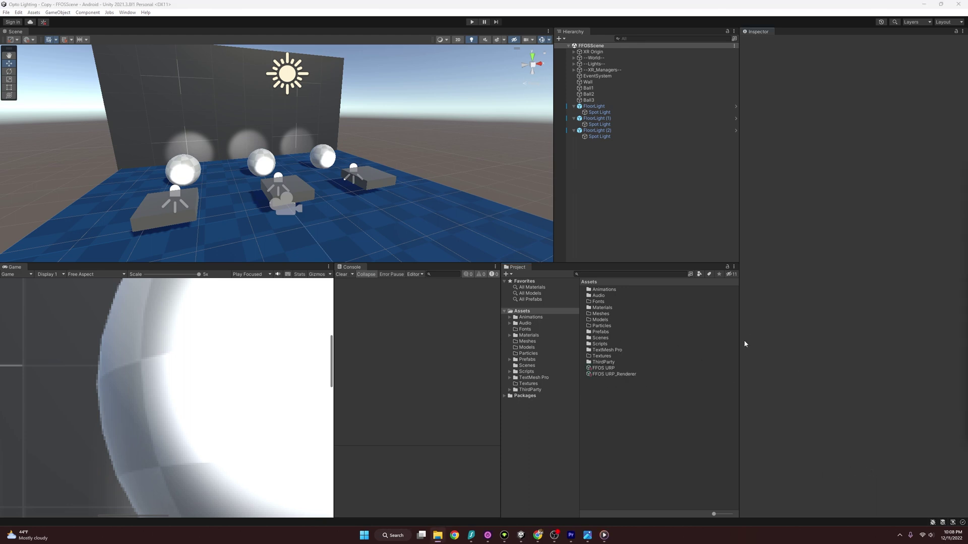
- Review the FFOS URP_Renderer and FFOS URP assets, and assign FFOS URP as the Scriptable Render Pipeline in the project's Graphics settings
{"action": "left_click", "coordinate": [609, 376]}
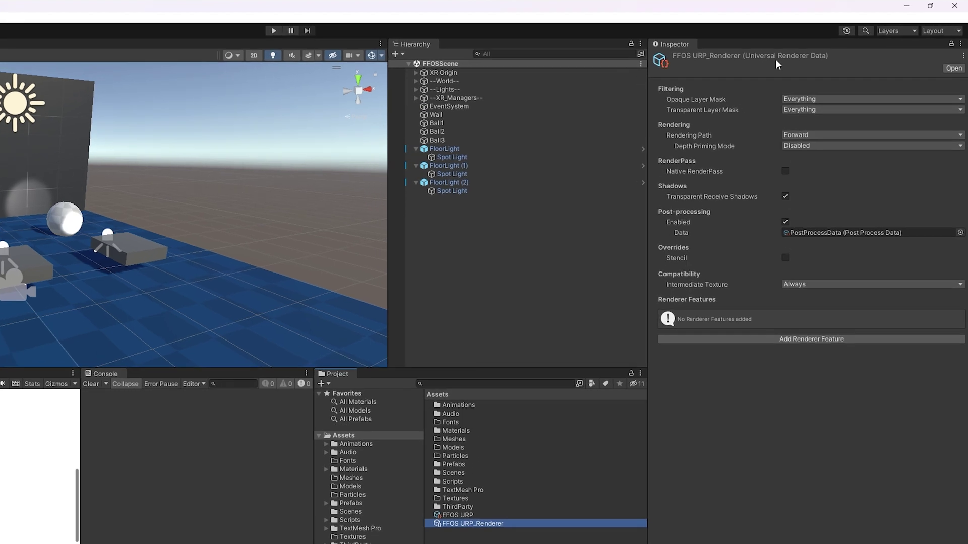
{"action": "key", "text": "Up"}
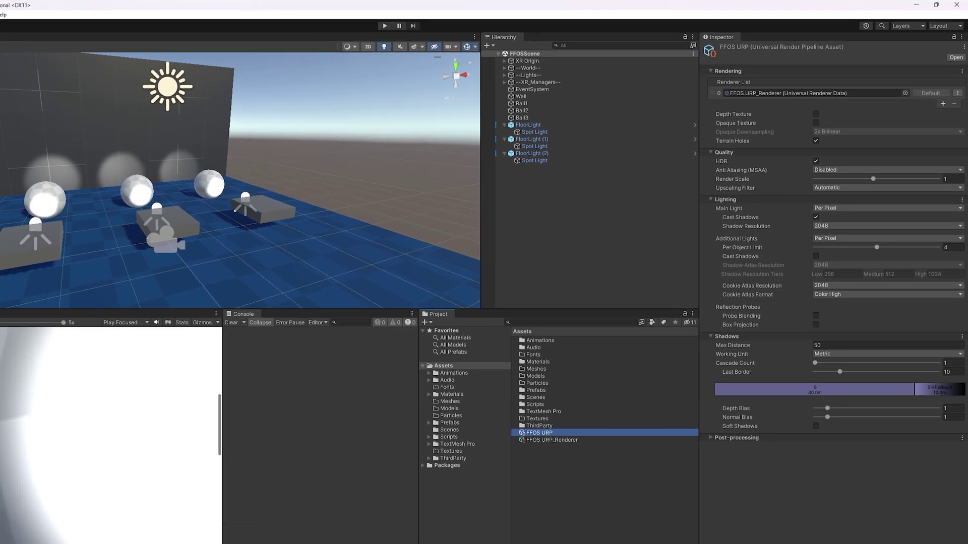
{"action": "left_click", "coordinate": [18, 12]}
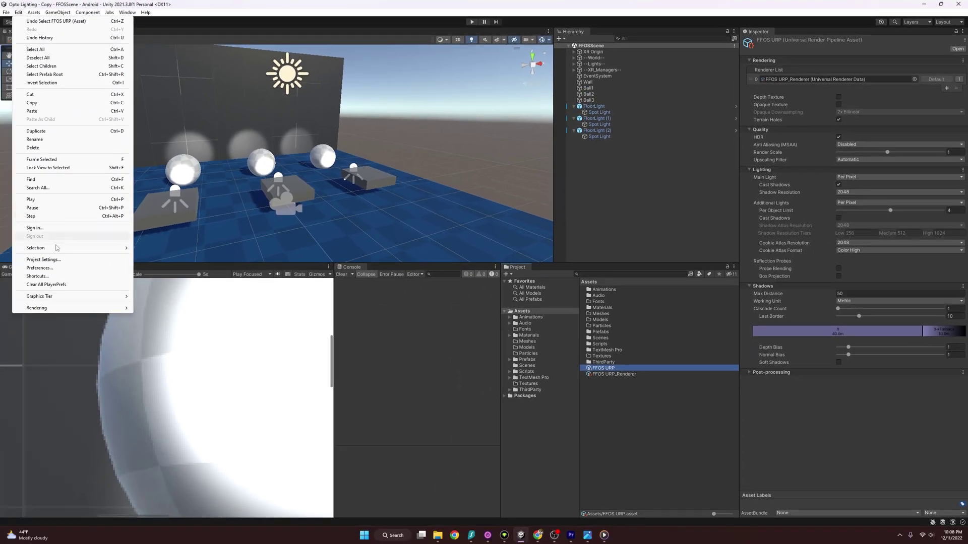
{"action": "left_click", "coordinate": [43, 259]}
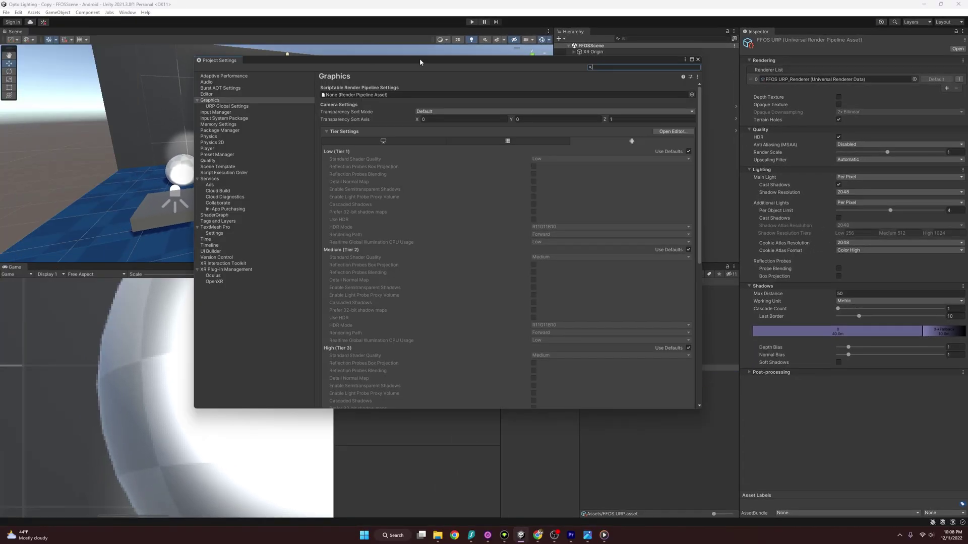
{"action": "left_click_drag", "start_coordinate": [311, 66], "coordinate": [161, 81]}
{"action": "left_click_drag", "start_coordinate": [604, 367], "coordinate": [340, 111]}
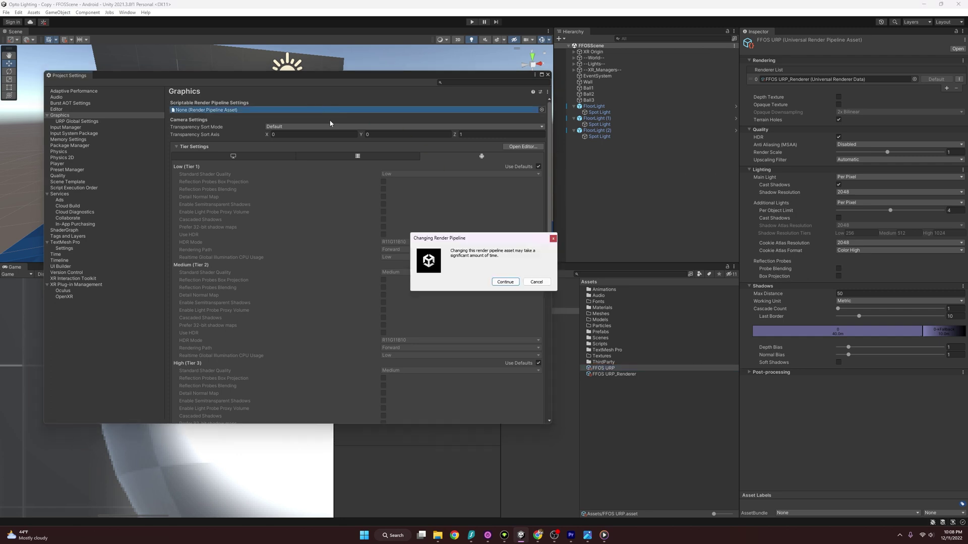
{"action": "left_click", "coordinate": [506, 281]}
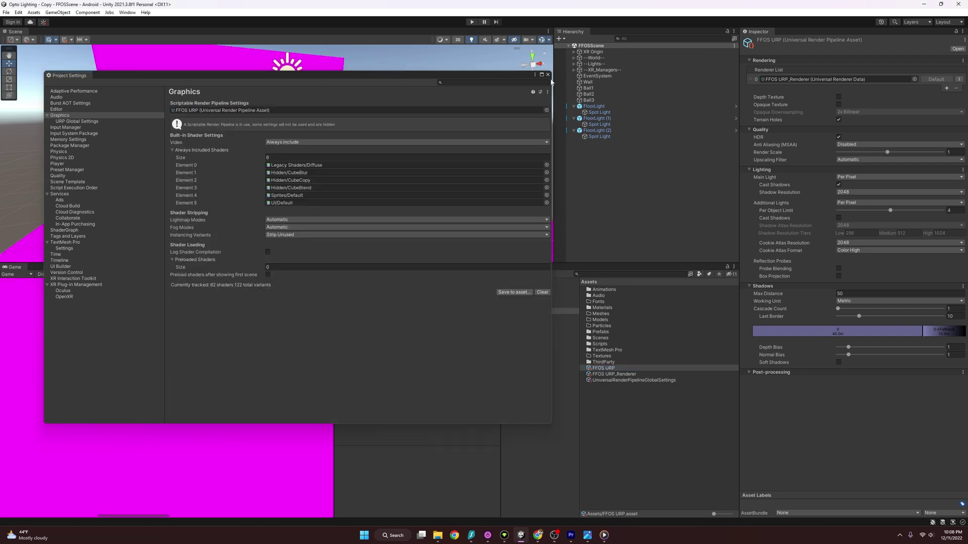
{"action": "left_click", "coordinate": [548, 75]}
- Change the shader of Ball1's Texture_06 material to Universal Render Pipeline/Lit and view the balls in the scene
{"action": "left_click_drag", "start_coordinate": [378, 173], "coordinate": [407, 177], "text": "alt"}
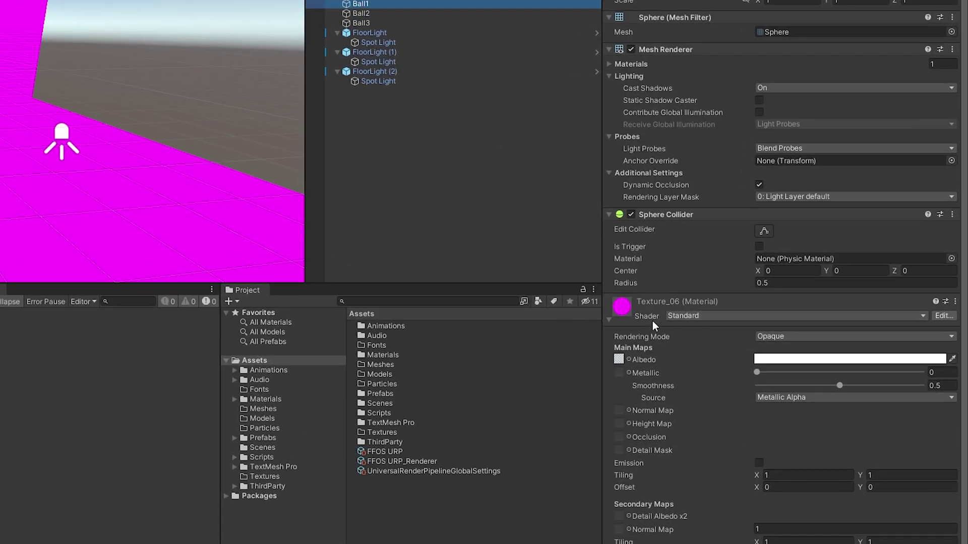
{"action": "left_click", "coordinate": [712, 317]}
{"action": "left_click", "coordinate": [721, 356]}
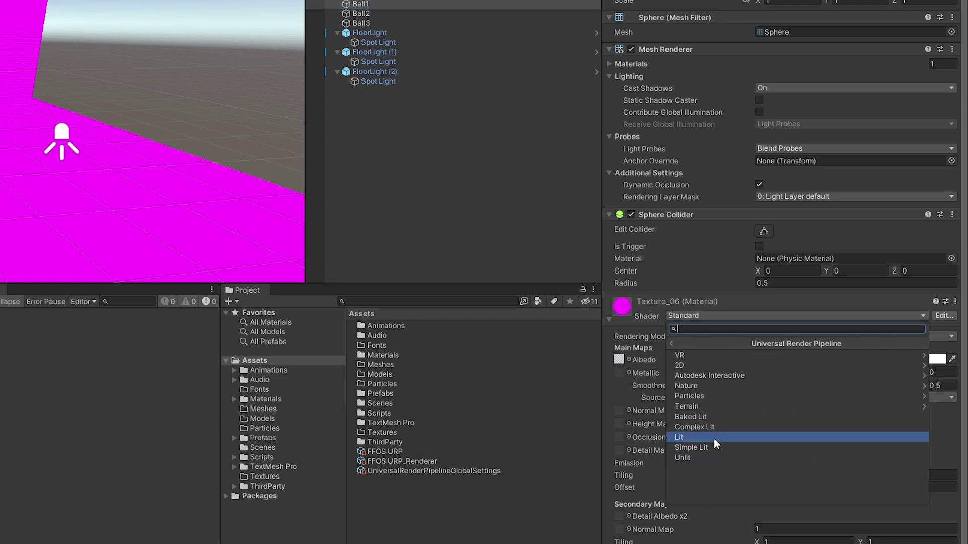
{"action": "left_click", "coordinate": [714, 437]}
{"action": "scroll", "coordinate": [201, 164], "scroll_direction": "up", "scroll_amount": 5}
{"action": "scroll", "coordinate": [206, 166], "scroll_direction": "down", "scroll_amount": 8}
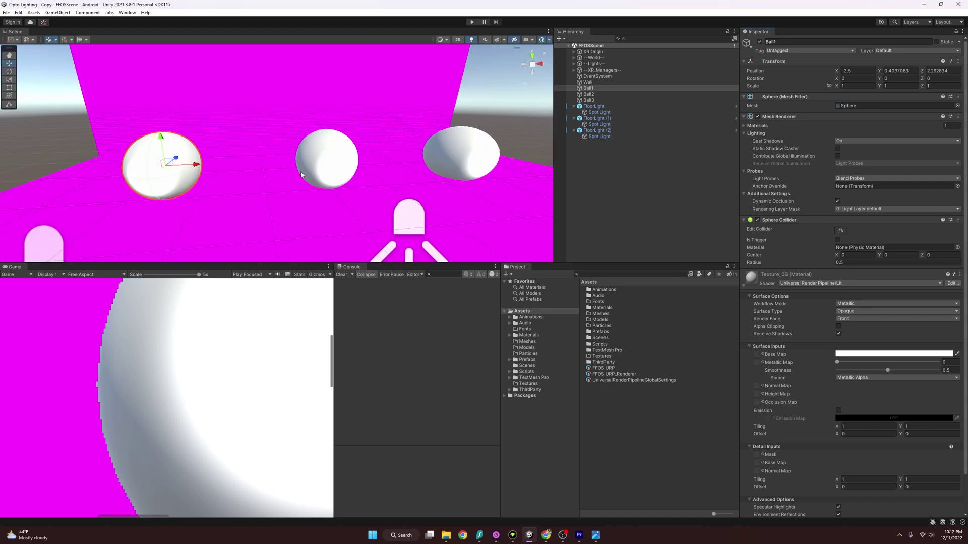
{"action": "scroll", "coordinate": [207, 167], "scroll_direction": "up", "scroll_amount": 4}
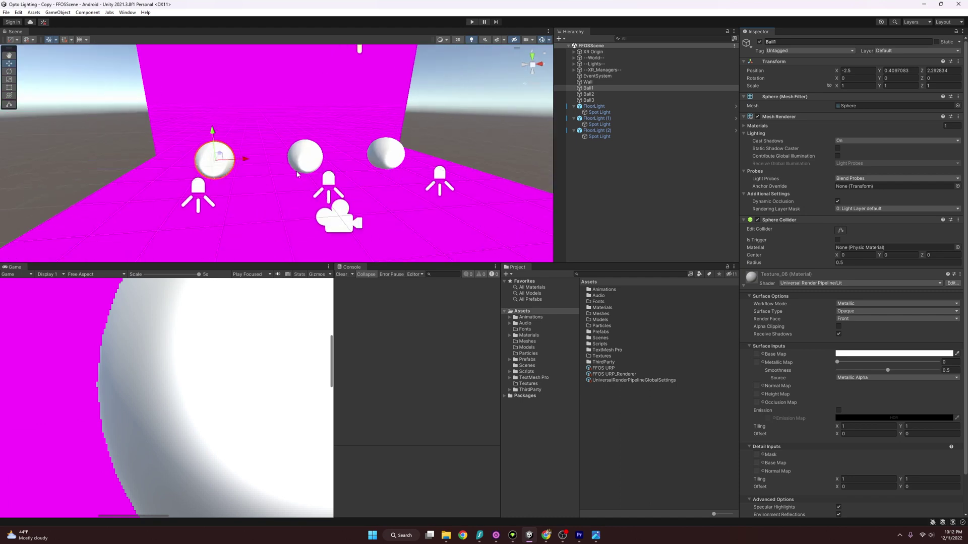
{"action": "scroll", "coordinate": [297, 174], "scroll_direction": "up", "scroll_amount": 1}
{"action": "scroll", "coordinate": [303, 174], "scroll_direction": "down", "scroll_amount": 3}
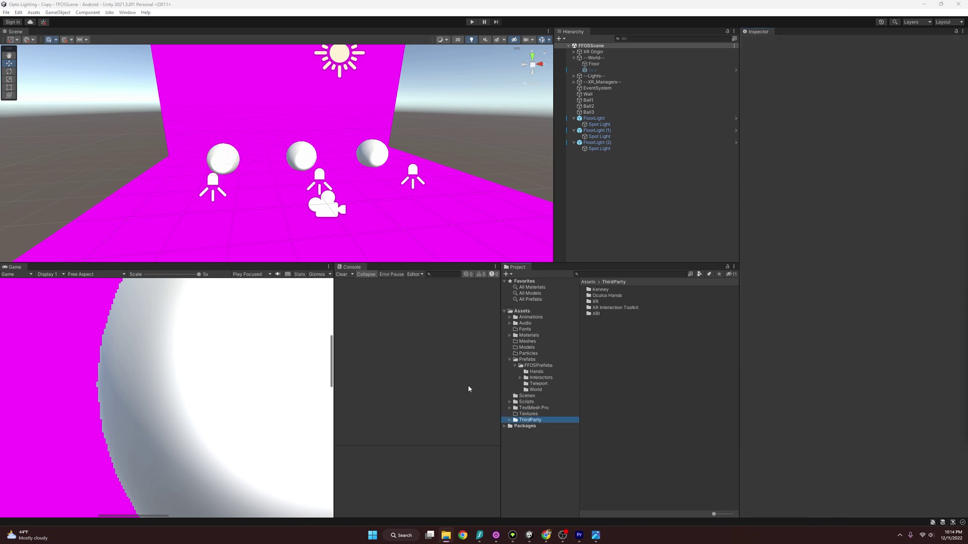
- Convert all three materials in the FFOSMaterials folder from Built-in to URP and view the scene
{"action": "left_click", "coordinate": [509, 402]}
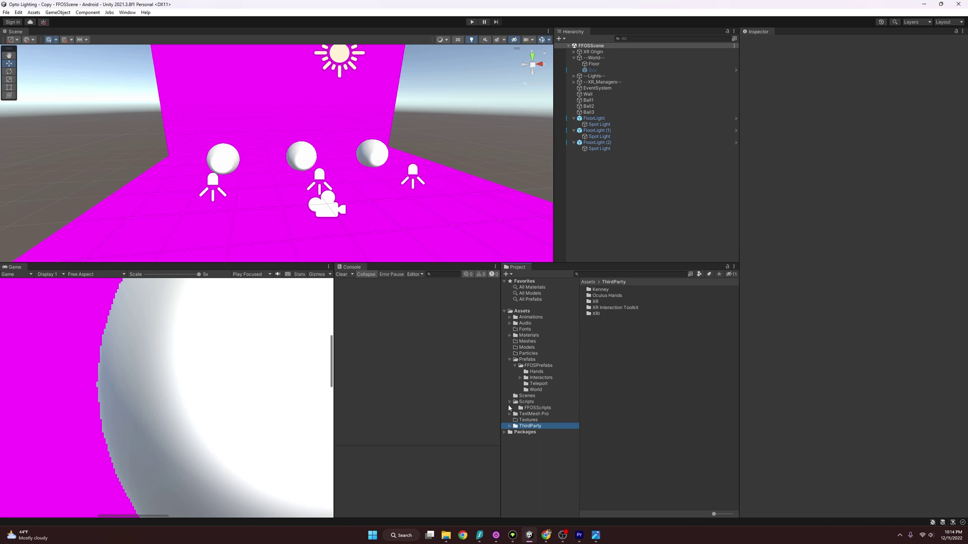
{"action": "left_click", "coordinate": [510, 335]}
{"action": "left_click", "coordinate": [539, 341]}
{"action": "left_click", "coordinate": [617, 302]}
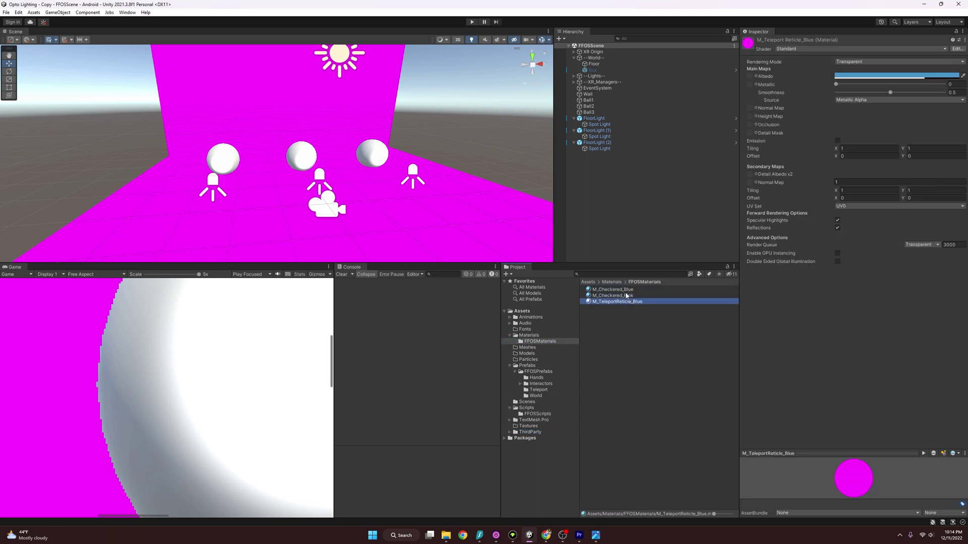
{"action": "key", "text": "ctrl+a"}
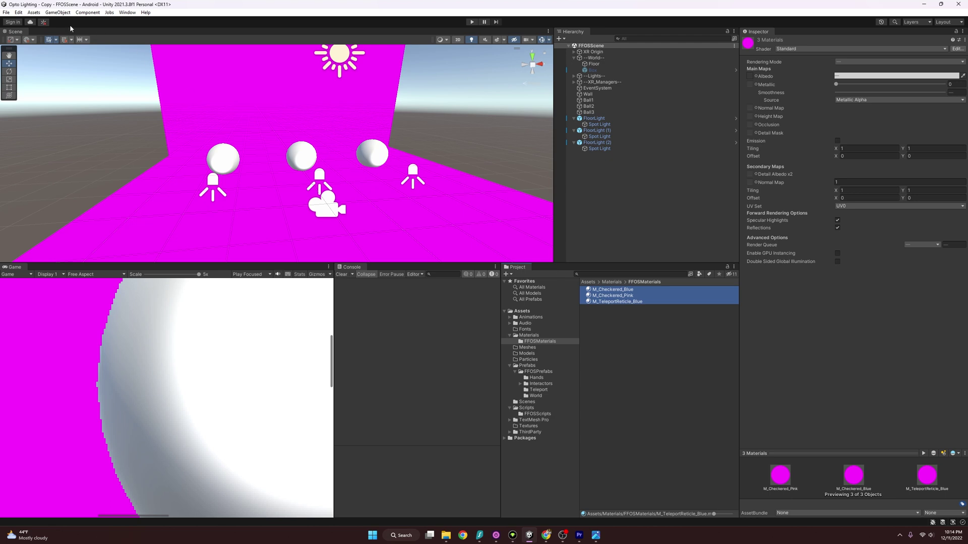
{"action": "left_click", "coordinate": [19, 12]}
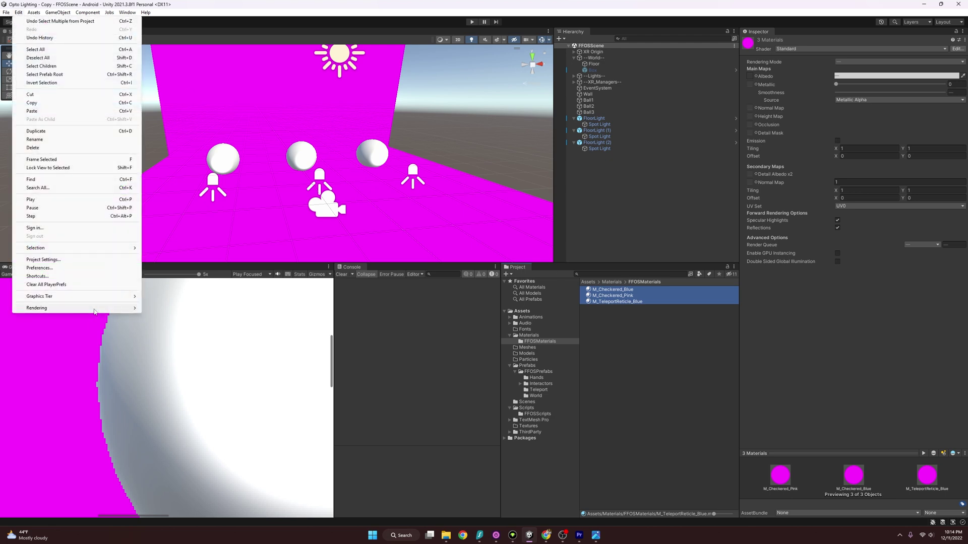
{"action": "mouse_move", "coordinate": [94, 308]}
{"action": "mouse_move", "coordinate": [166, 308]}
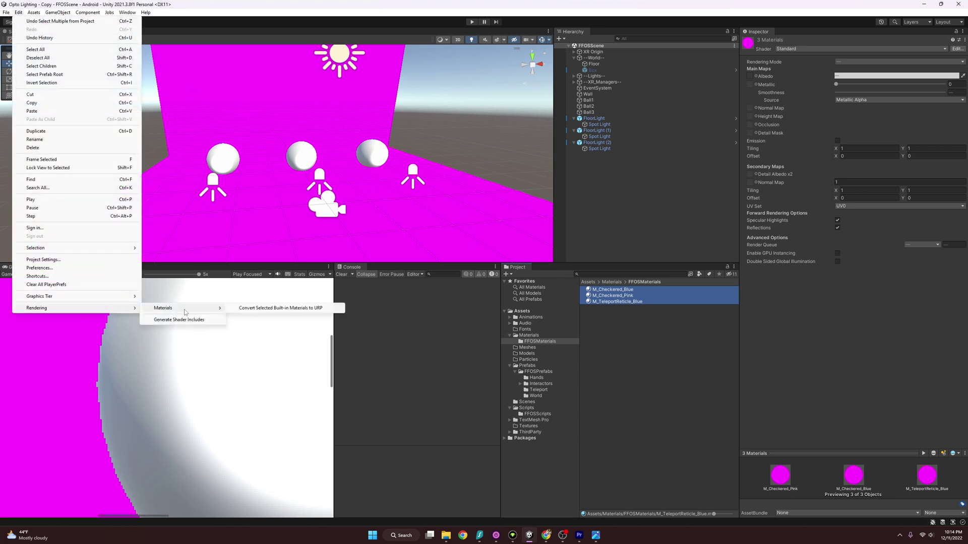
{"action": "left_click", "coordinate": [257, 312]}
{"action": "left_click", "coordinate": [512, 284]}
{"action": "mouse_move", "coordinate": [403, 142]}
{"action": "left_mouse_down", "text": "alt"}
{"action": "mouse_move", "coordinate": [268, 186]}
{"action": "mouse_move", "coordinate": [328, 116]}
{"action": "mouse_move", "coordinate": [426, 181]}
{"action": "mouse_move", "coordinate": [404, 147]}
{"action": "mouse_move", "coordinate": [453, 156]}
{"action": "mouse_move", "coordinate": [383, 162]}
{"action": "mouse_move", "coordinate": [421, 138]}
{"action": "left_mouse_up", "text": "alt"}
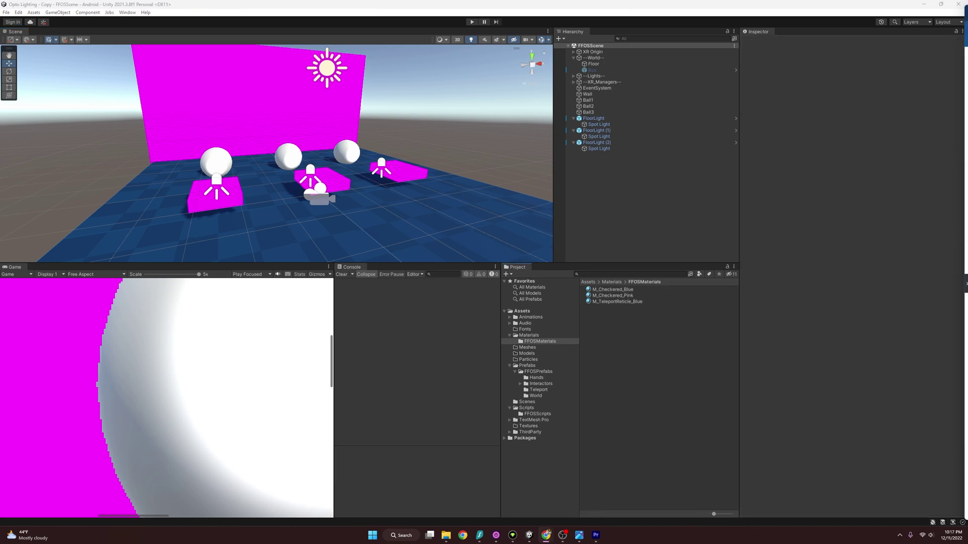
- Open the Render Pipeline Converter, set it to Built-in to URP and look through the available converters
{"action": "left_click", "coordinate": [127, 12]}
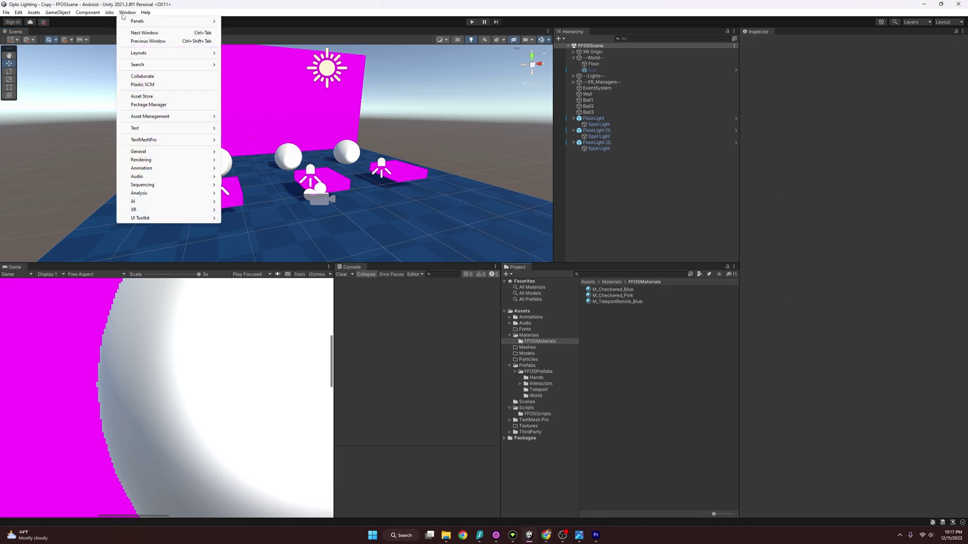
{"action": "mouse_move", "coordinate": [164, 162]}
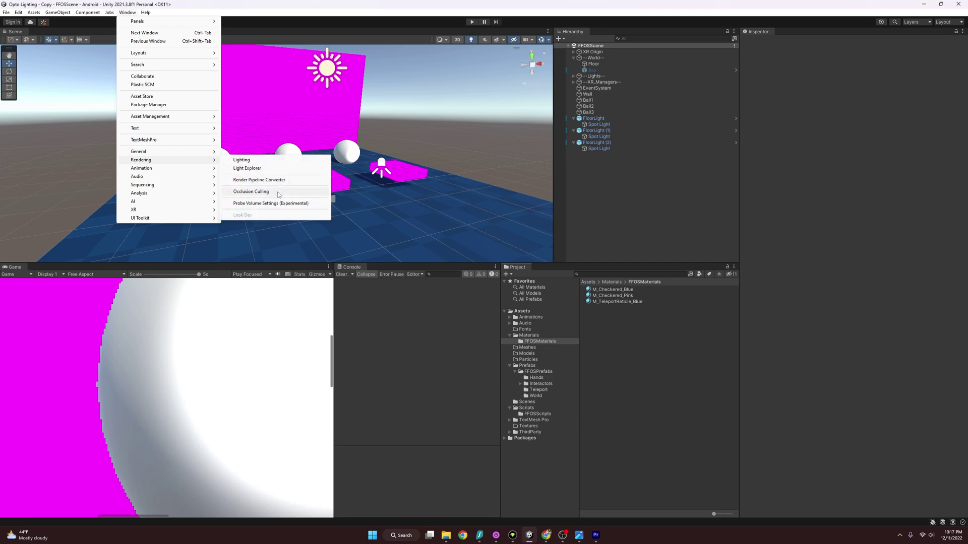
{"action": "left_click", "coordinate": [259, 180]}
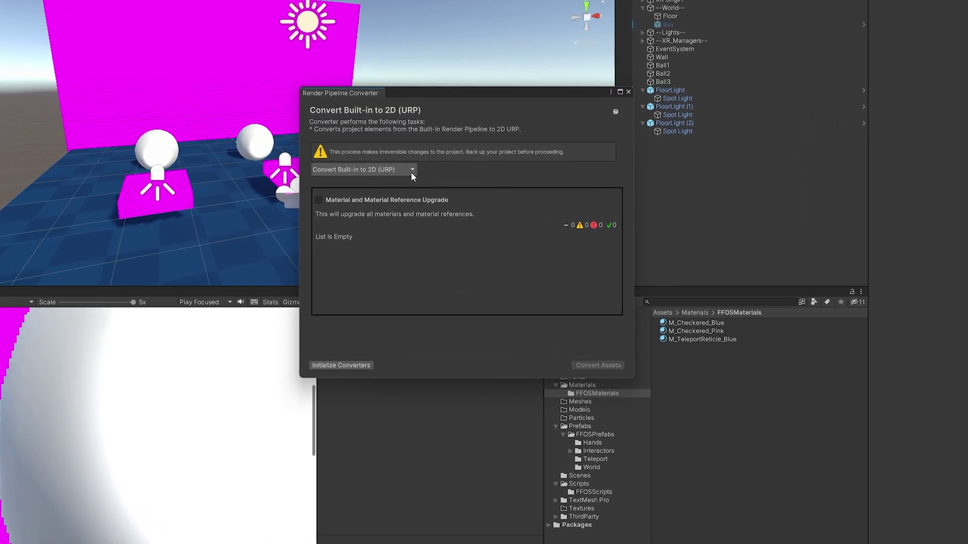
{"action": "left_click", "coordinate": [370, 177]}
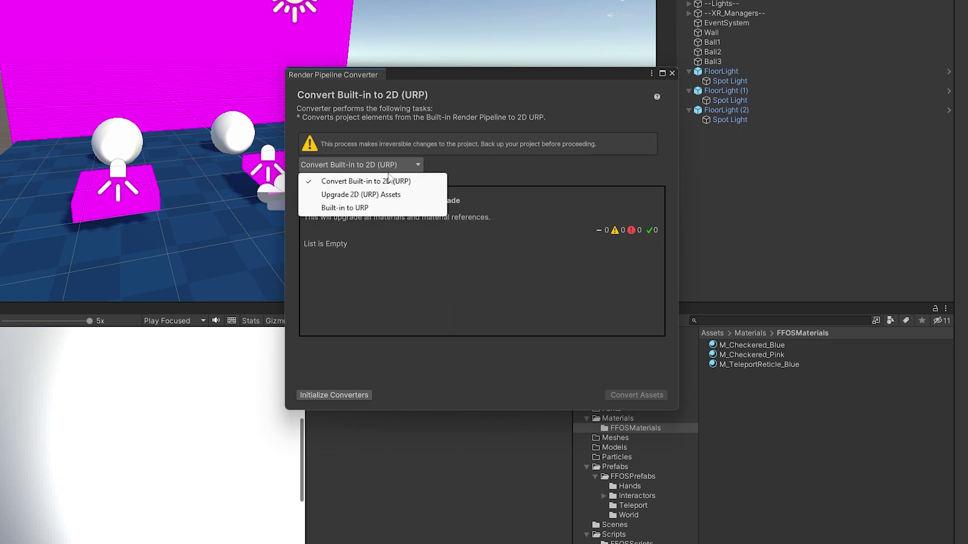
{"action": "left_click", "coordinate": [362, 209]}
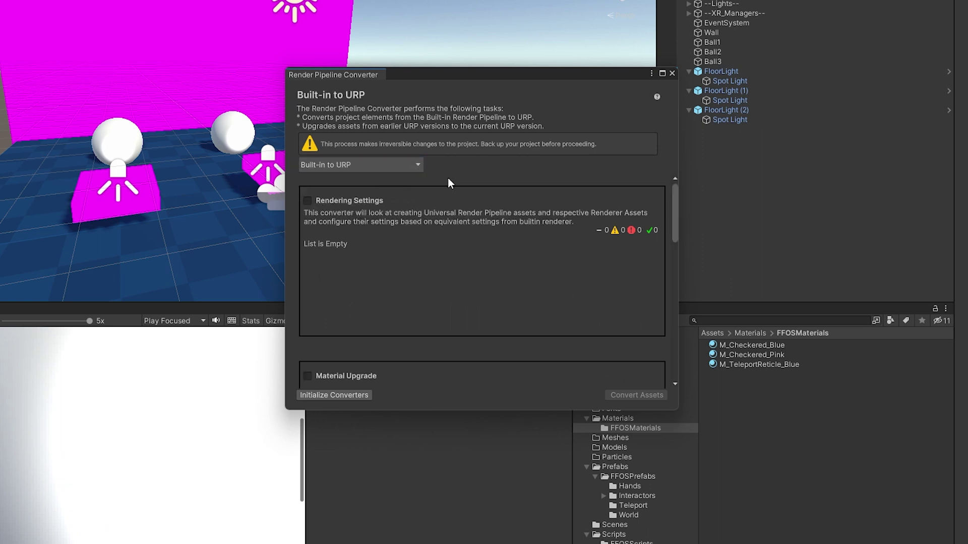
{"action": "scroll", "coordinate": [514, 257], "scroll_direction": "down", "scroll_amount": 5}
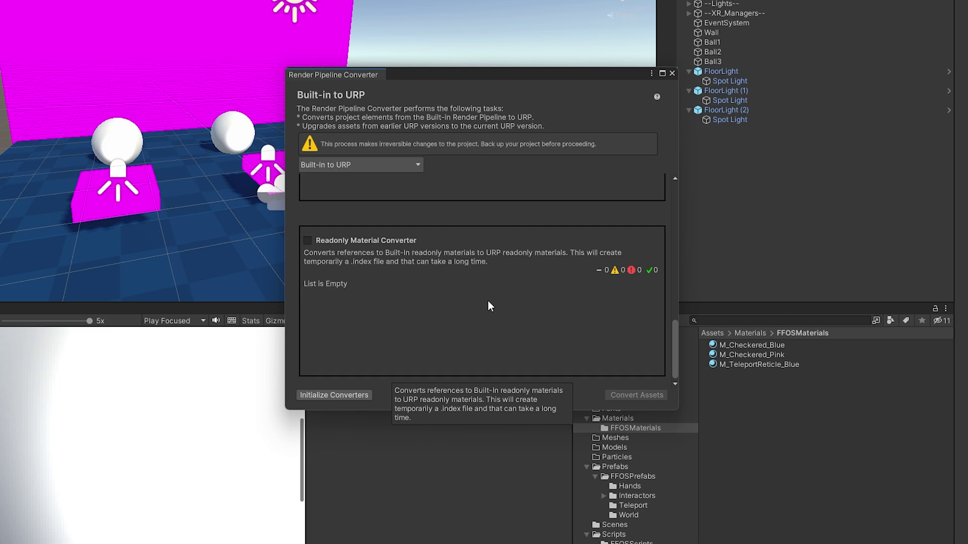
{"action": "scroll", "coordinate": [488, 305], "scroll_direction": "up", "scroll_amount": 10}
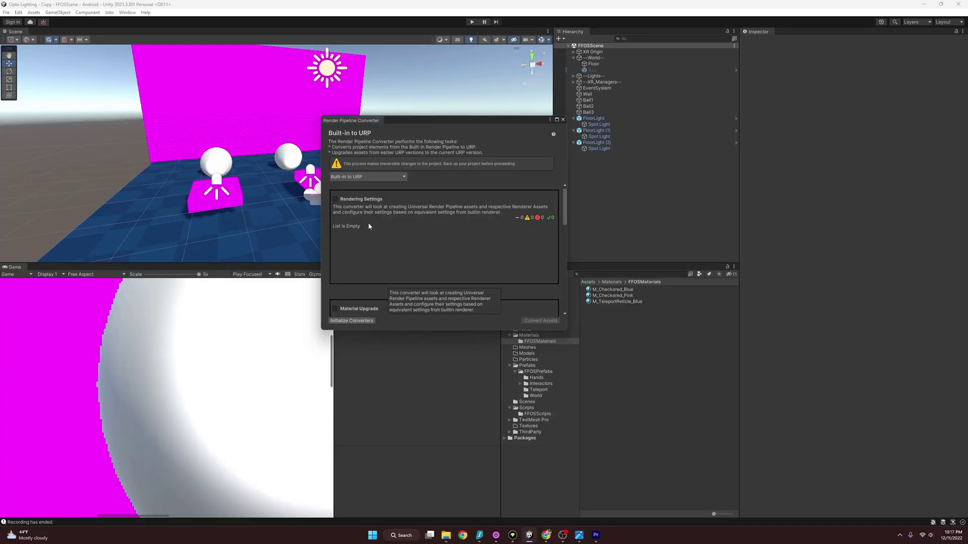
- Enable the Rendering Settings, Material Upgrade and Animation Clip converters, initialize them and review the items found
{"action": "left_click", "coordinate": [336, 199]}
{"action": "left_click", "coordinate": [335, 295]}
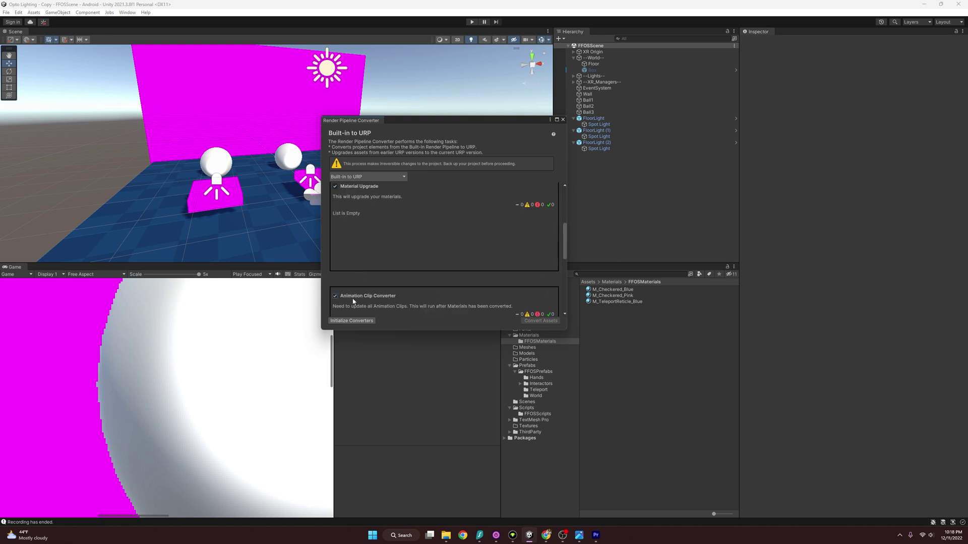
{"action": "left_click", "coordinate": [367, 321]}
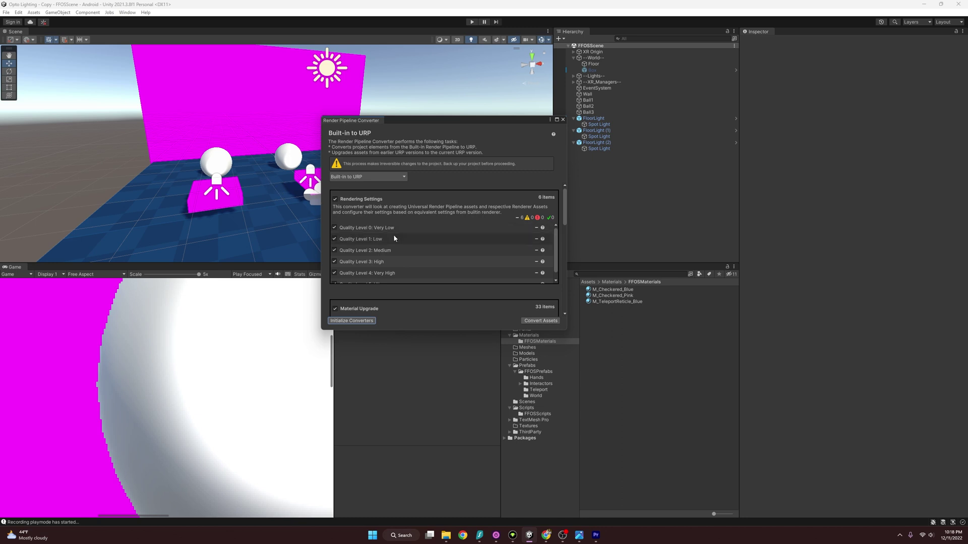
{"action": "scroll", "coordinate": [395, 235], "scroll_direction": "down", "scroll_amount": 2}
{"action": "scroll", "coordinate": [400, 246], "scroll_direction": "up", "scroll_amount": 2}
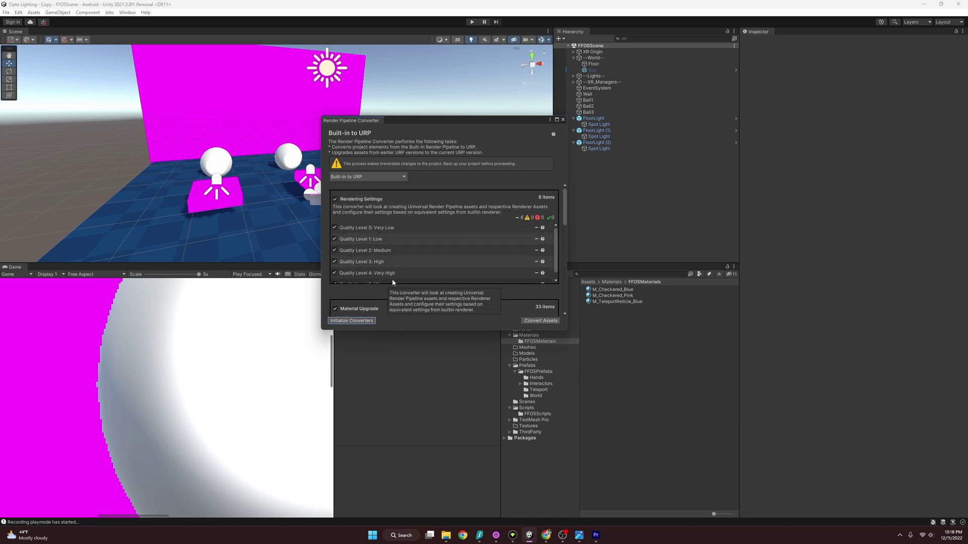
- Check the quality levels and the Render Pipeline Asset in the project's Quality settings, and close the settings
{"action": "left_click", "coordinate": [18, 13]}
{"action": "left_click", "coordinate": [76, 259]}
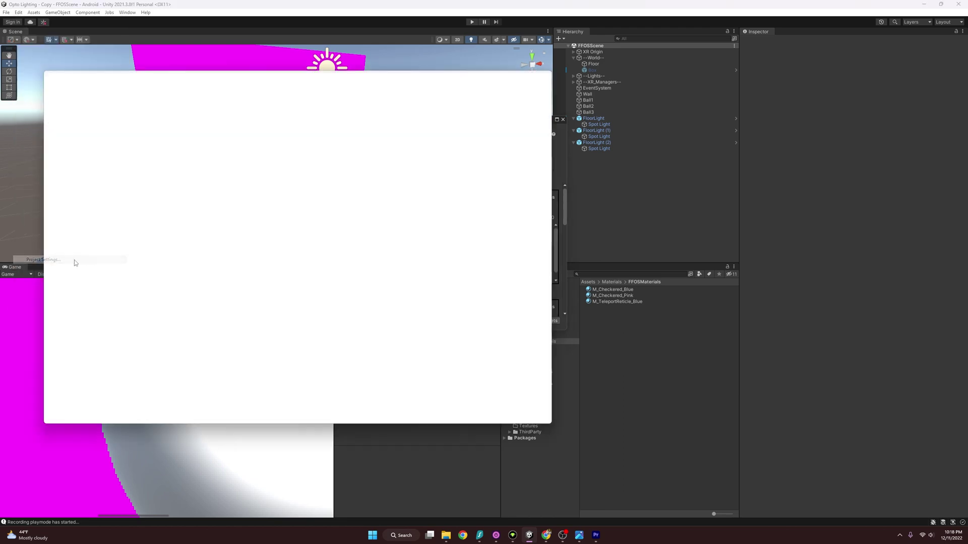
{"action": "left_click", "coordinate": [59, 176]}
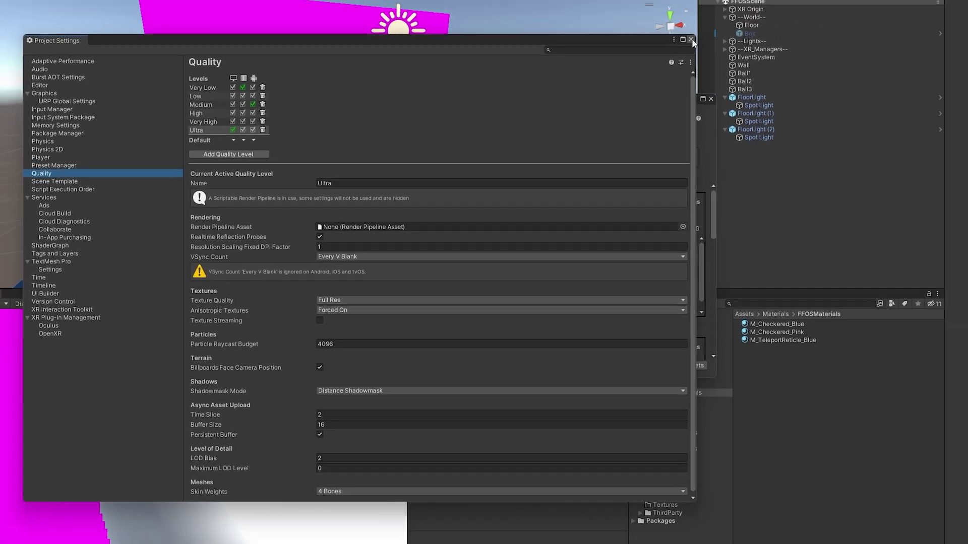
{"action": "left_click", "coordinate": [812, 9]}
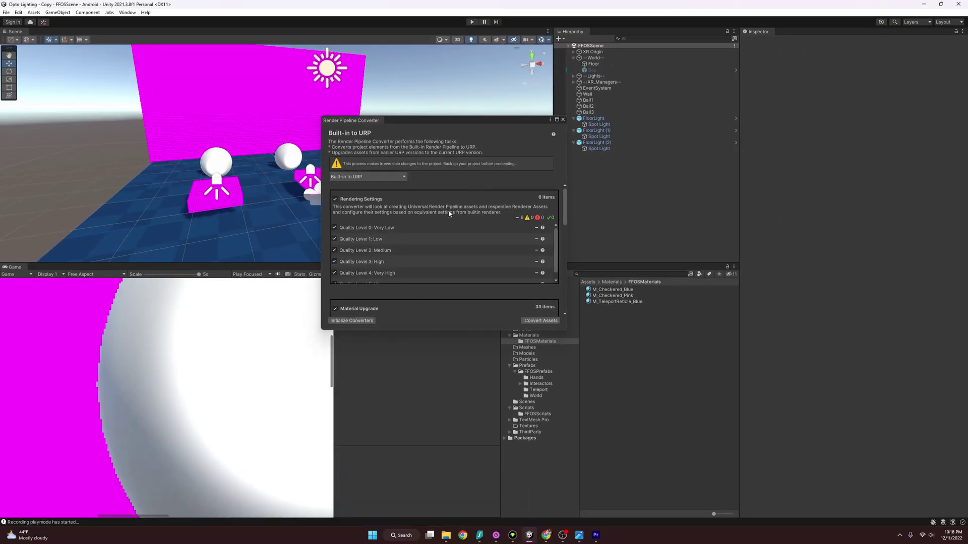
- Convert the initialized assets to URP, close the Render Pipeline Converter and view the scene
{"action": "left_click", "coordinate": [540, 320]}
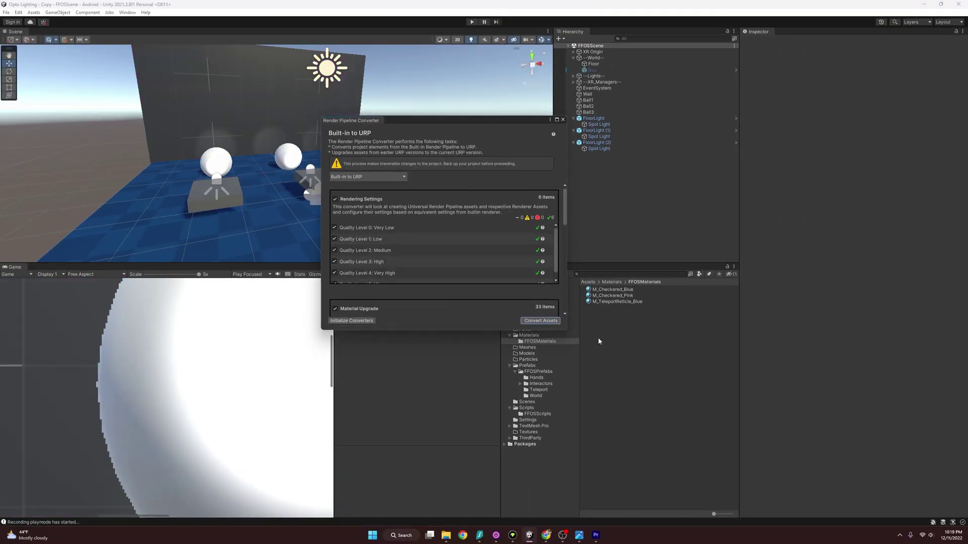
{"action": "left_click", "coordinate": [562, 119]}
{"action": "mouse_move", "coordinate": [498, 130]}
{"action": "right_mouse_down"}
{"action": "mouse_move", "coordinate": [353, 136]}
{"action": "mouse_move", "coordinate": [506, 141]}
{"action": "right_mouse_up"}
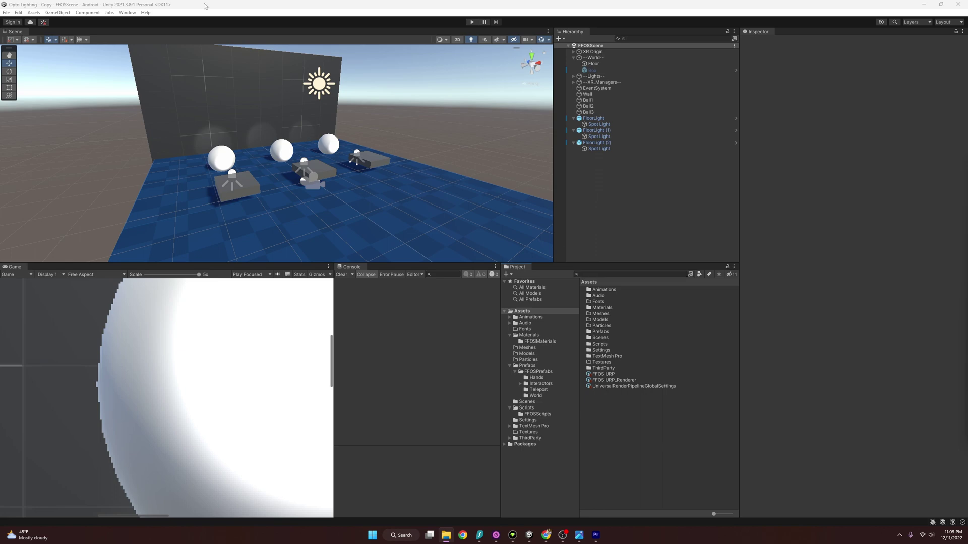
- Search the project assets for "pip" and examine High_PipelineAsset, its forward renderer and Very Low_PipelineAsset
{"action": "left_click", "coordinate": [620, 275]}
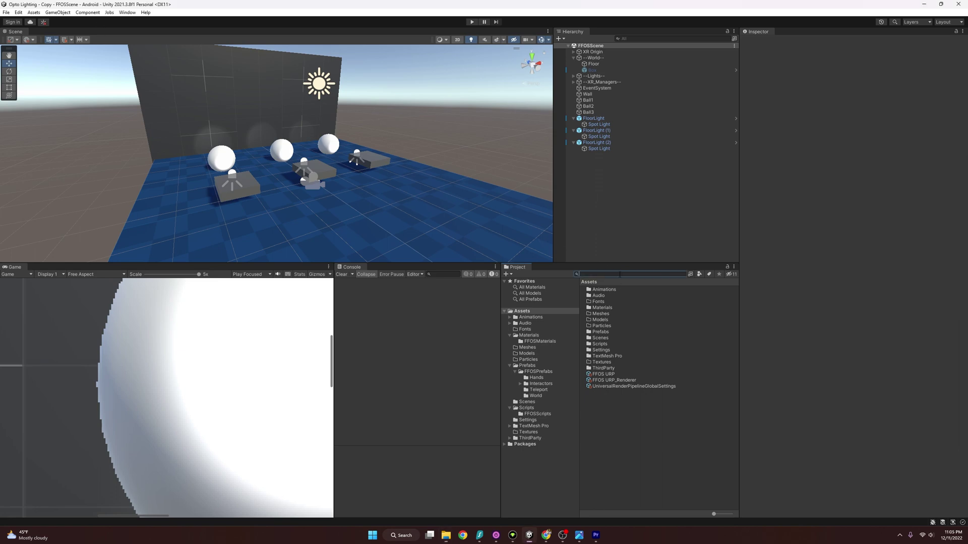
{"action": "type", "text": "pip"}
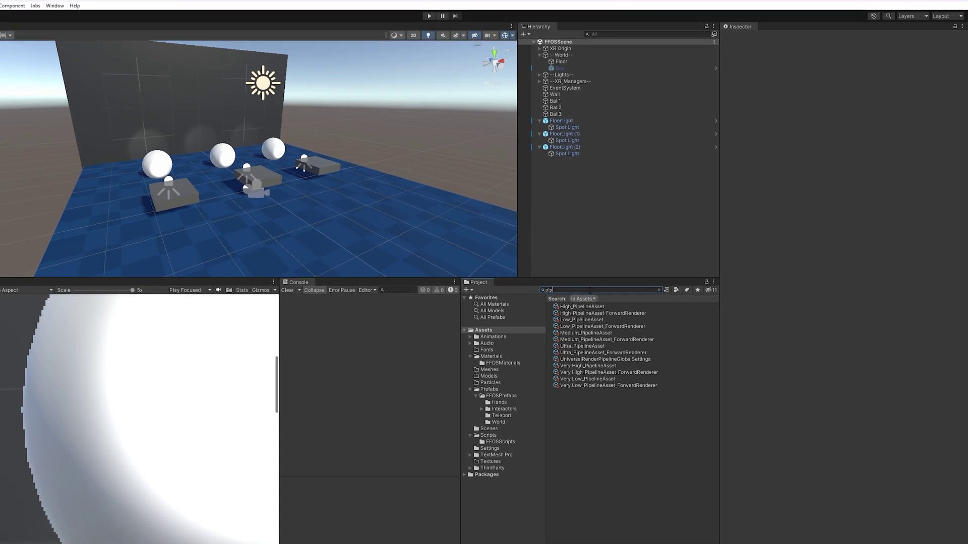
{"action": "left_click", "coordinate": [500, 354]}
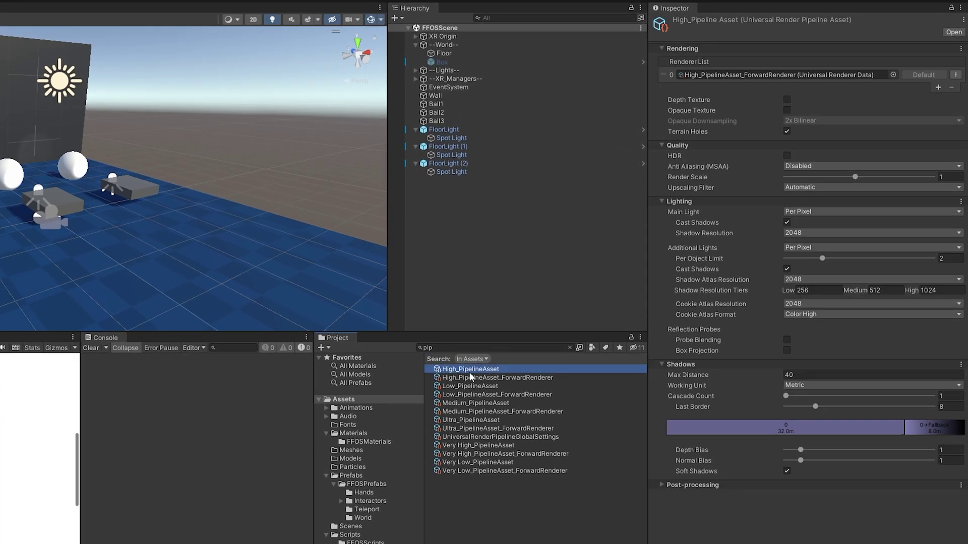
{"action": "left_click", "coordinate": [470, 377]}
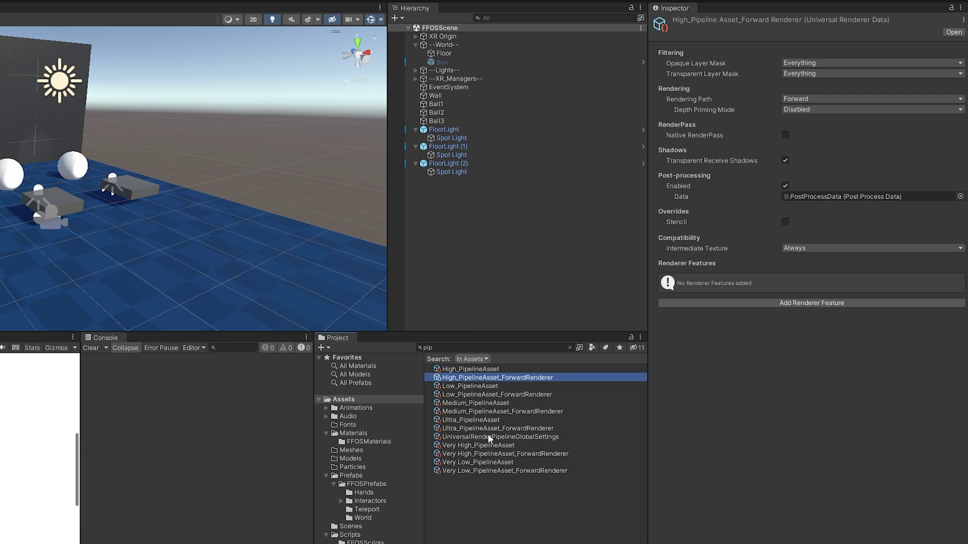
{"action": "left_click", "coordinate": [504, 464]}
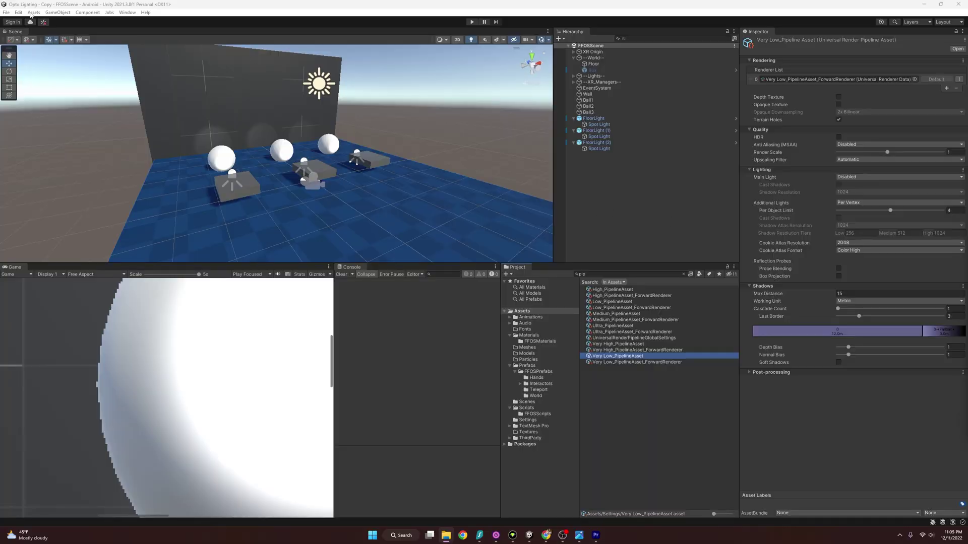
- Check which Render Pipeline Asset the High, Low and Ultra levels use in the project's Quality settings
{"action": "left_click", "coordinate": [18, 12]}
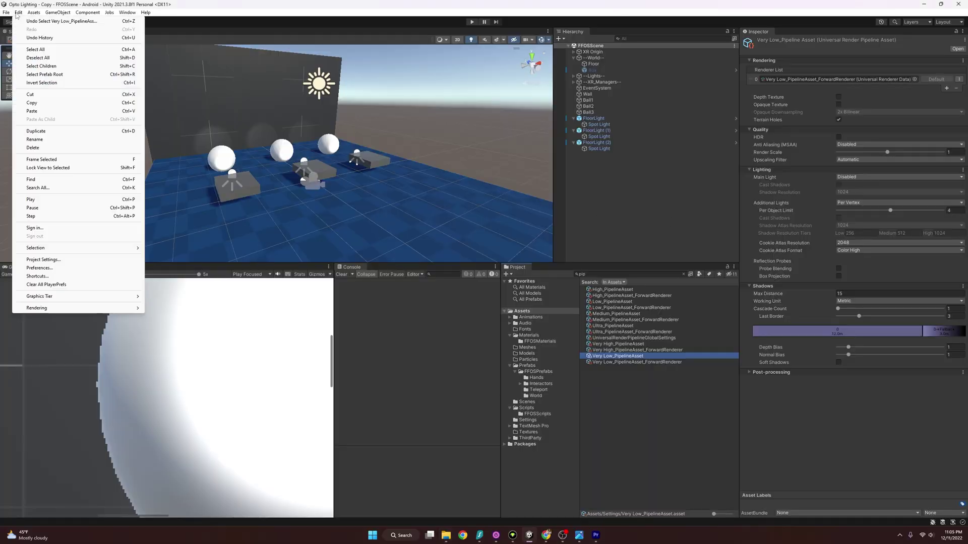
{"action": "left_click", "coordinate": [50, 257]}
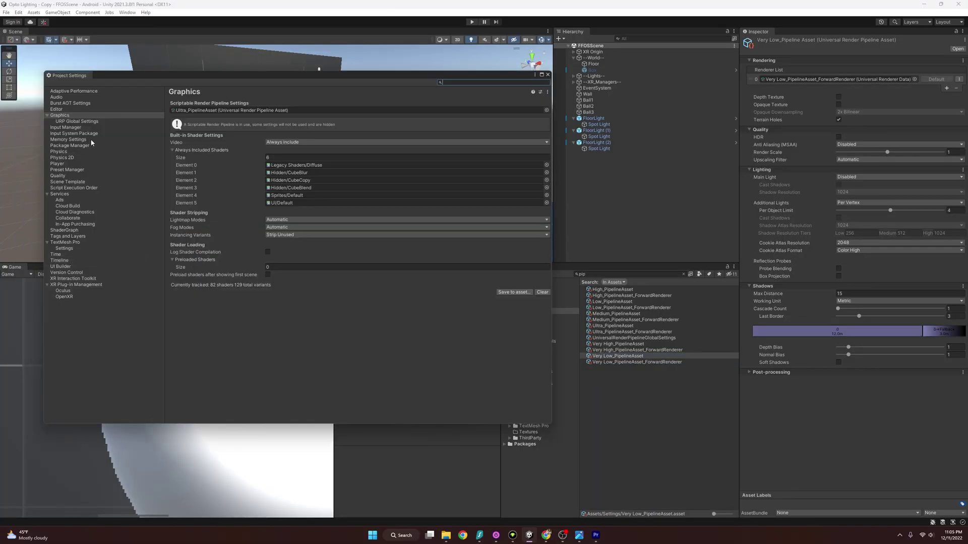
{"action": "left_click", "coordinate": [70, 176]}
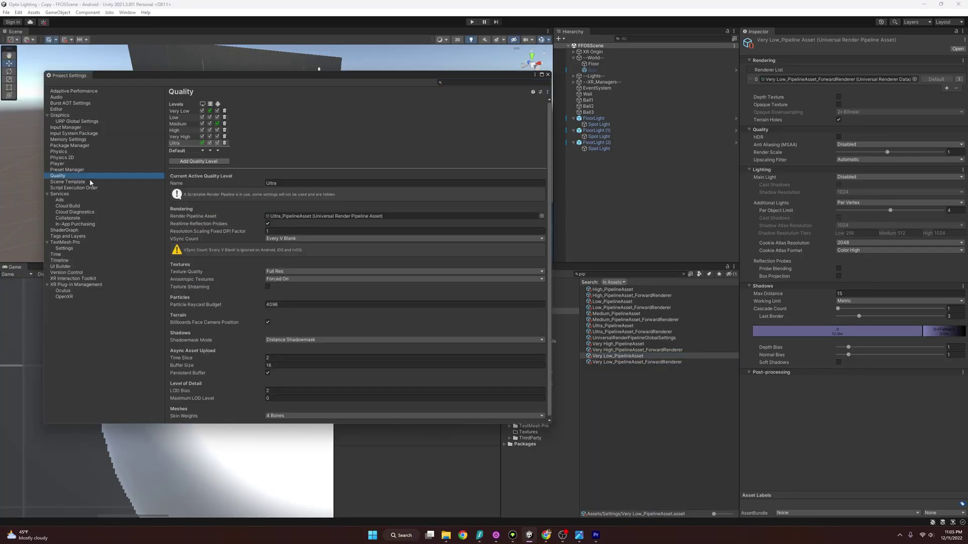
{"action": "left_click", "coordinate": [178, 130]}
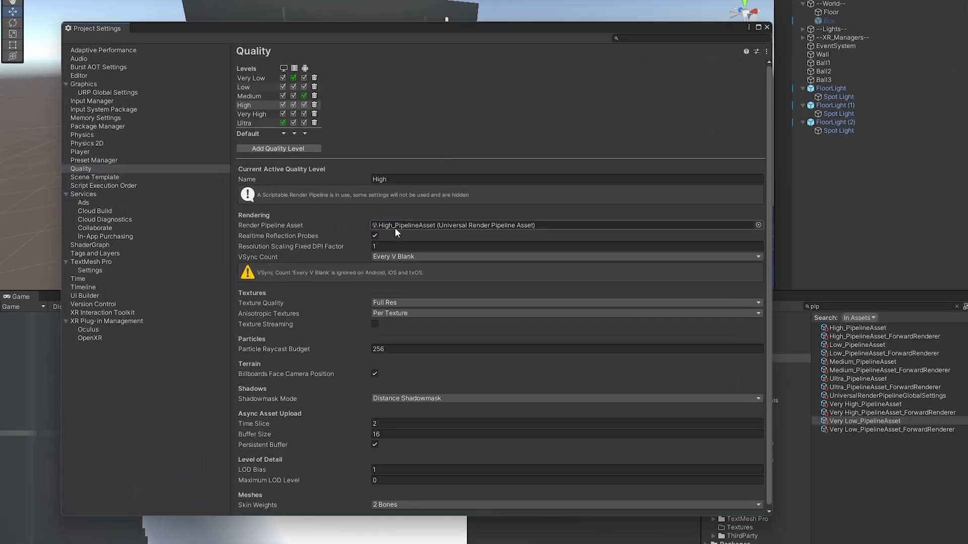
{"action": "left_click", "coordinate": [256, 90]}
{"action": "left_click", "coordinate": [245, 123]}
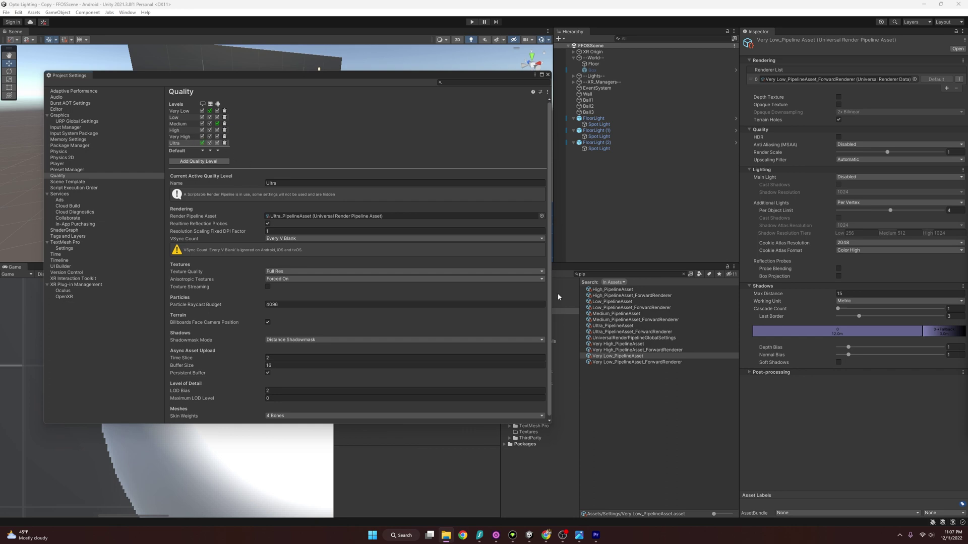
- Compare the rendering, lighting and shadow settings of Low_PipelineAsset and Ultra_PipelineAsset
{"action": "left_click", "coordinate": [621, 302]}
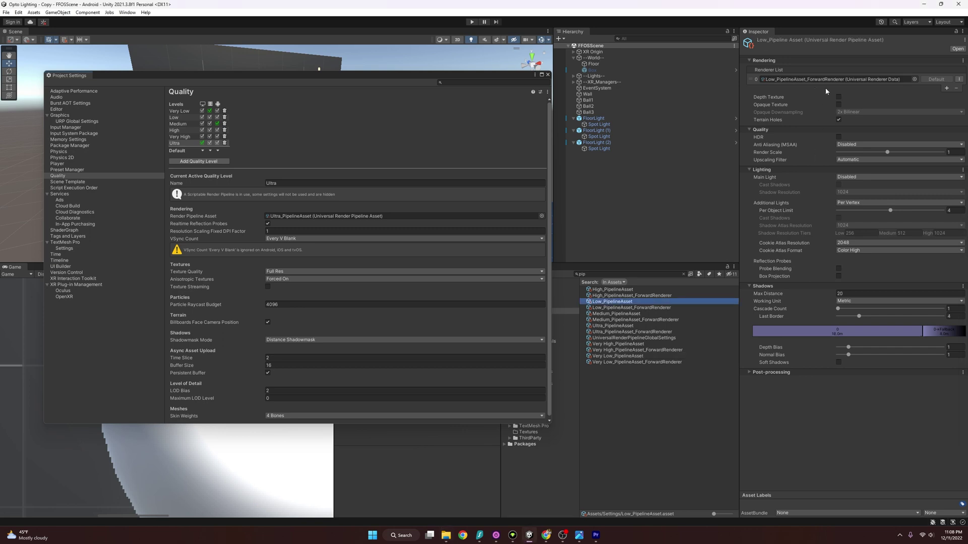
{"action": "left_click", "coordinate": [616, 327]}
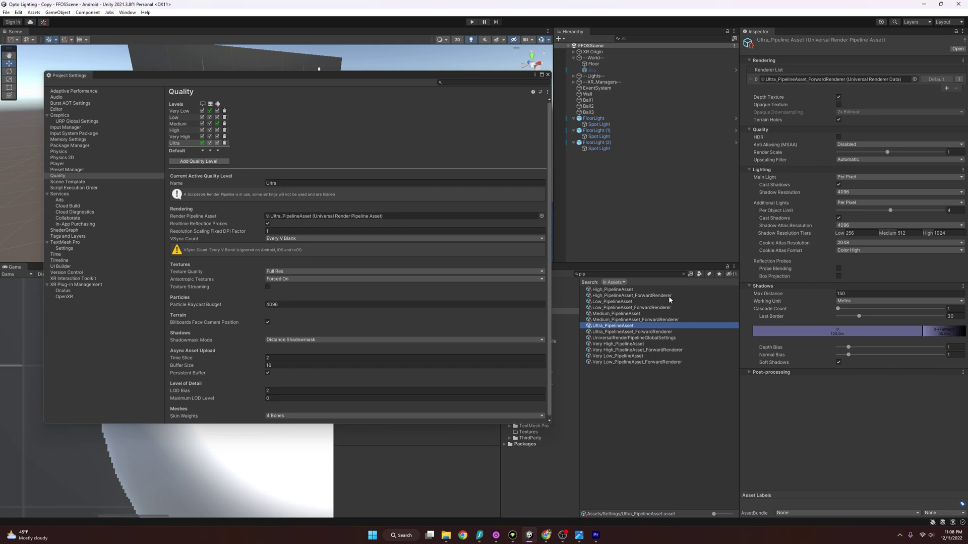
{"action": "left_click", "coordinate": [620, 303]}
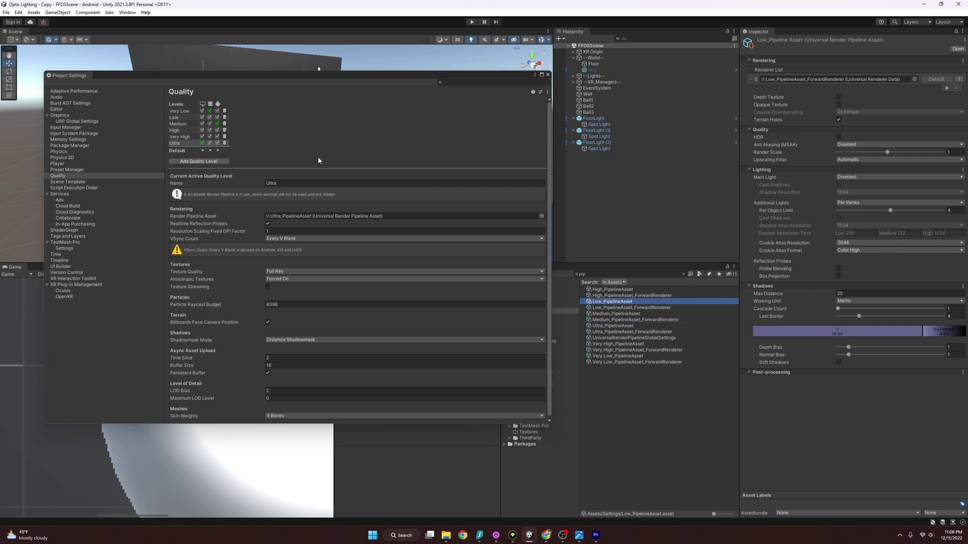
- Add a new quality level to the project's Quality settings
{"action": "left_click", "coordinate": [260, 160]}
{"action": "left_click", "coordinate": [215, 162]}
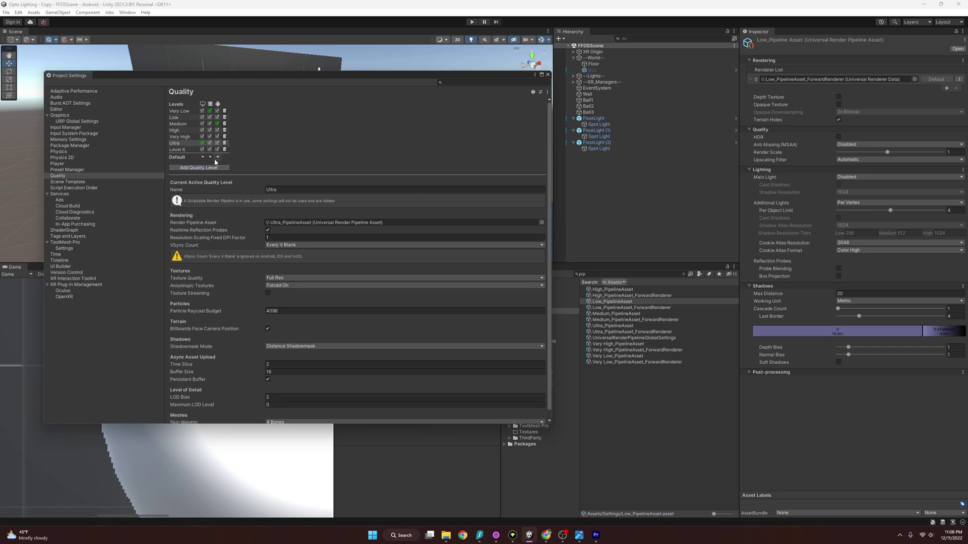
- Rename the newly added quality level to Quest2 and leave it enabled only for Android
{"action": "left_click", "coordinate": [176, 149]}
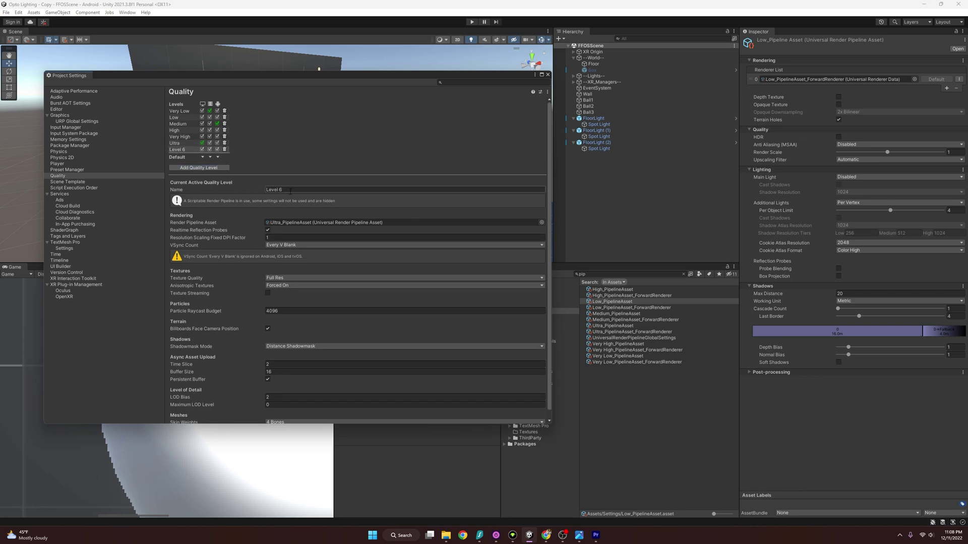
{"action": "left_click", "coordinate": [296, 190]}
{"action": "type", "text": "Quest2"}
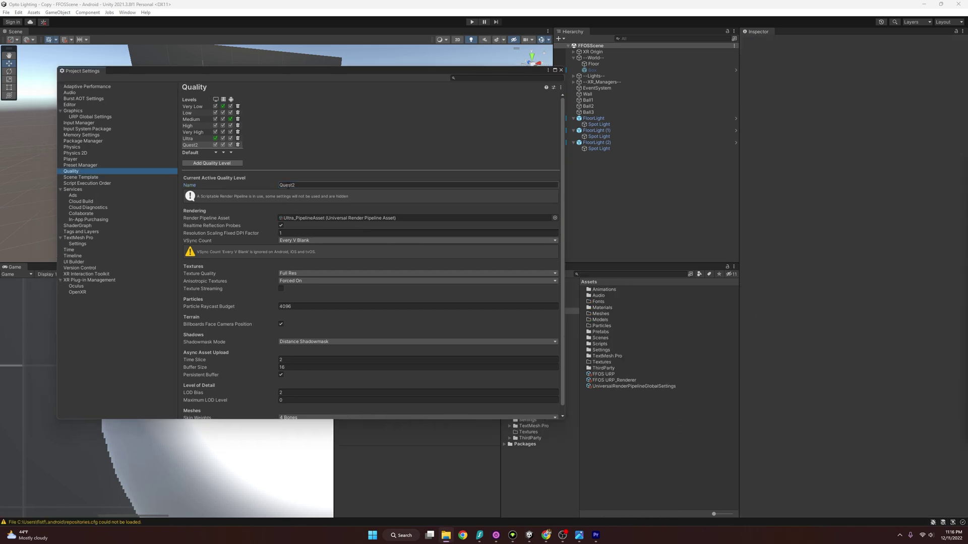
{"action": "left_click", "coordinate": [215, 145]}
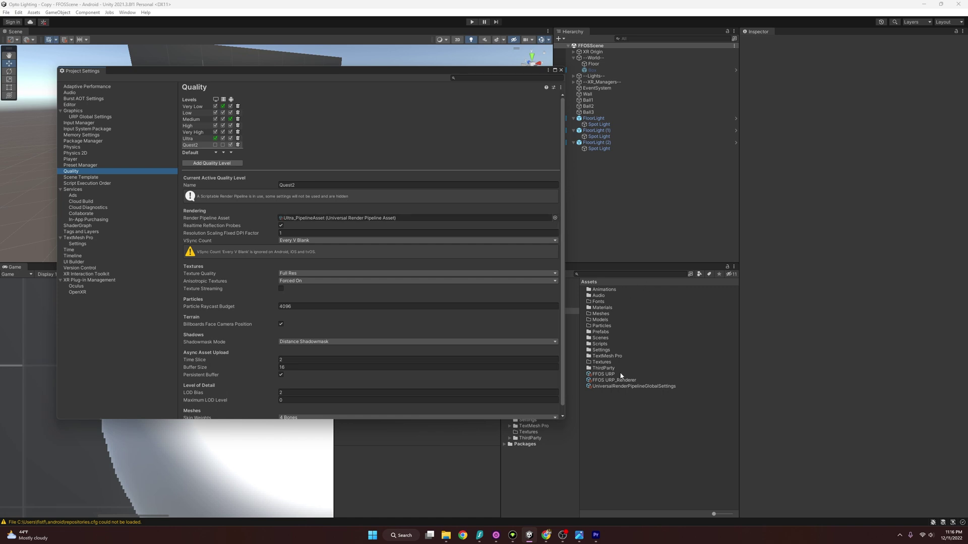
- Assign the FFOS URP asset as the Render Pipeline Asset of the Quest2 quality level
{"action": "left_click", "coordinate": [603, 374]}
{"action": "left_click_drag", "start_coordinate": [610, 379], "coordinate": [399, 219]}
{"action": "left_click", "coordinate": [507, 282]}
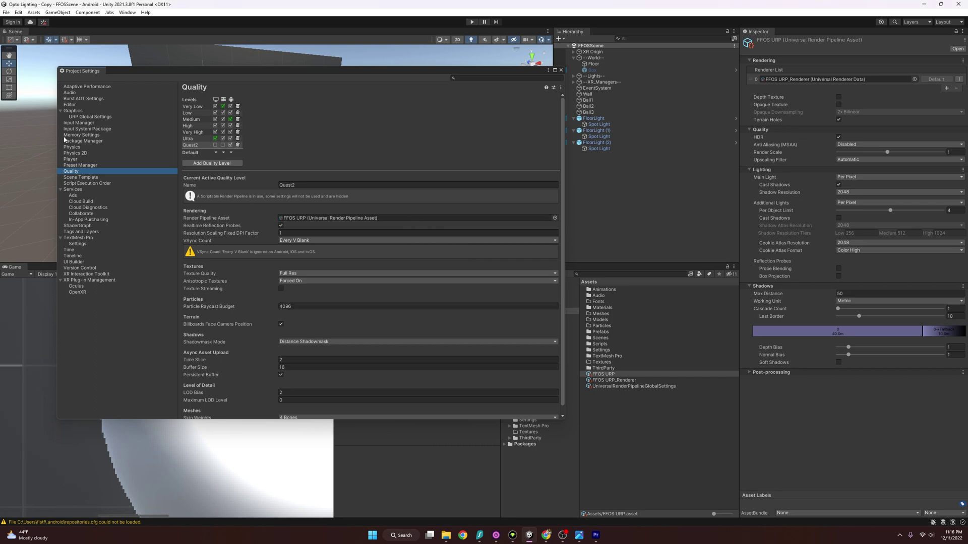
- Set FFOS URP as the Scriptable Render Pipeline asset in the project's Graphics settings
{"action": "left_click", "coordinate": [73, 111]}
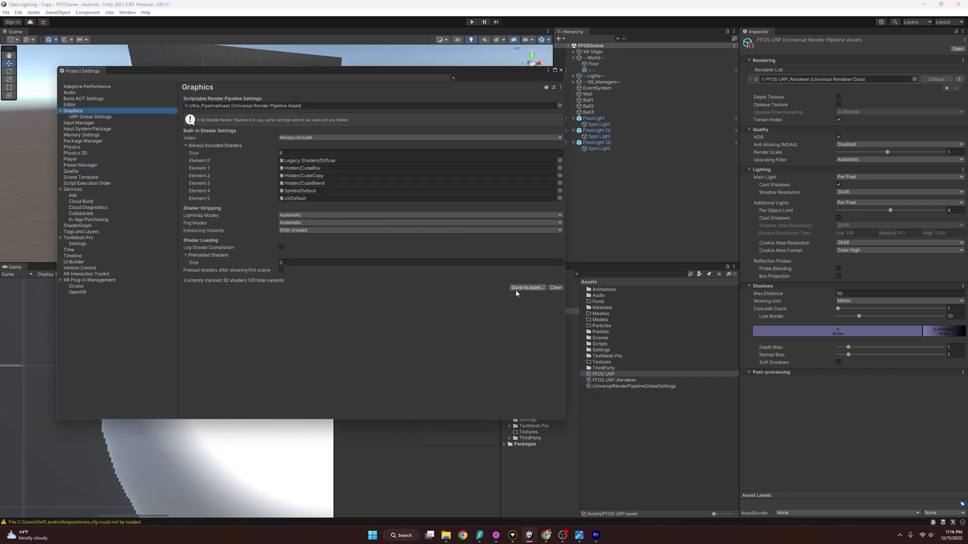
{"action": "left_click", "coordinate": [560, 106]}
{"action": "left_click", "coordinate": [609, 131]}
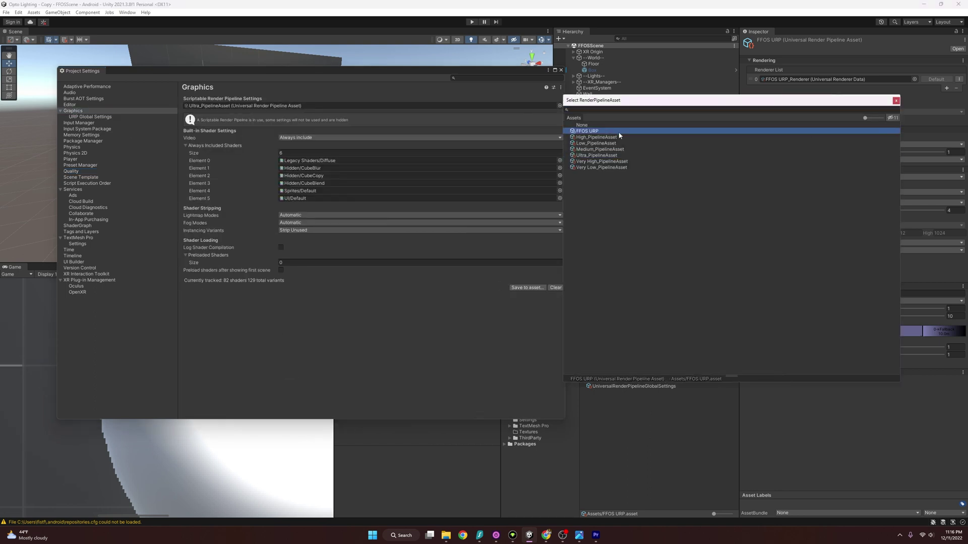
{"action": "double_click", "coordinate": [818, 133]}
{"action": "left_click", "coordinate": [496, 282]}
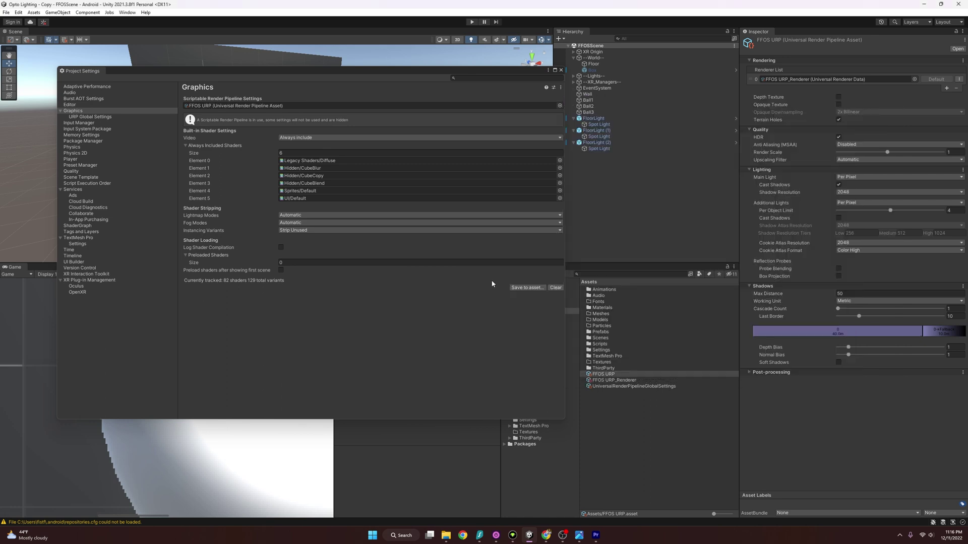
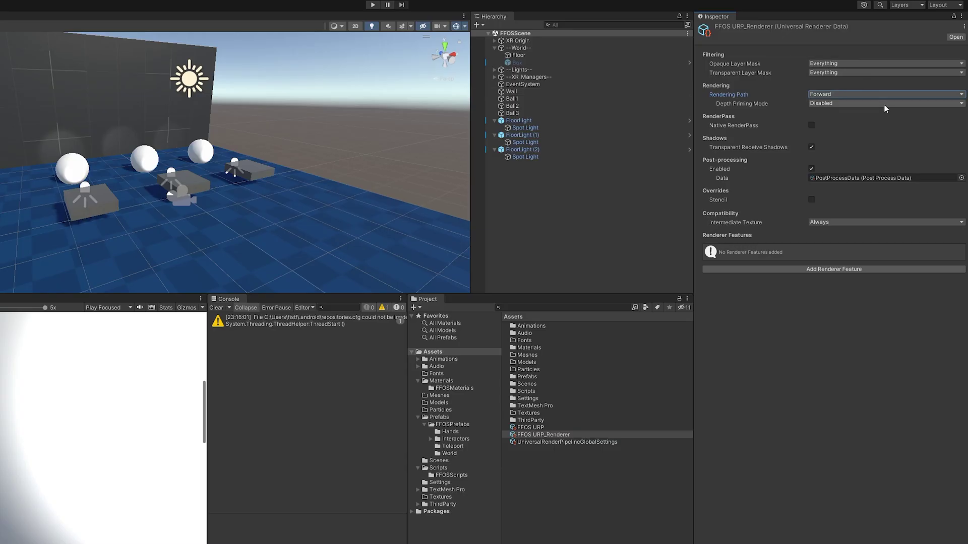
- Check the available Rendering Path options of FFOS URP_Renderer
{"action": "left_click", "coordinate": [875, 95]}
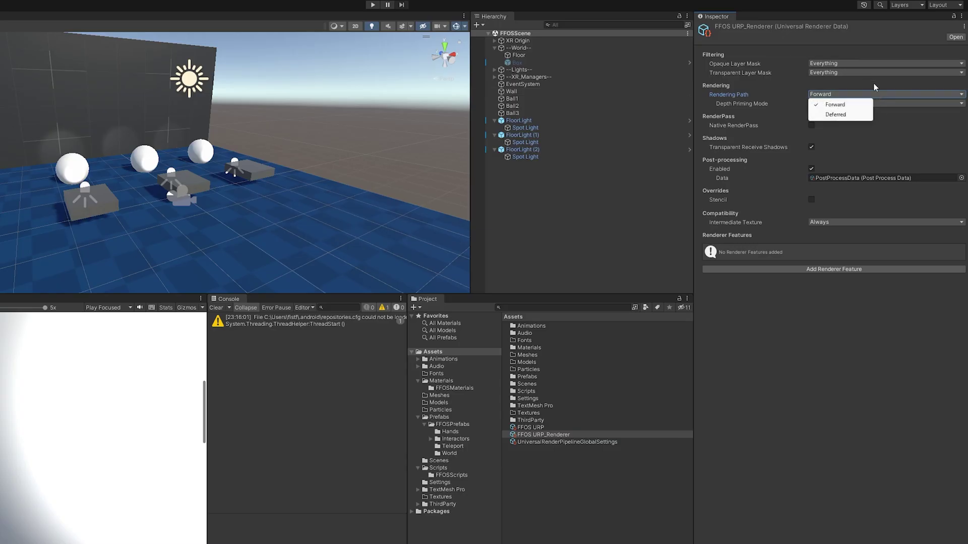
{"action": "left_click", "coordinate": [875, 83]}
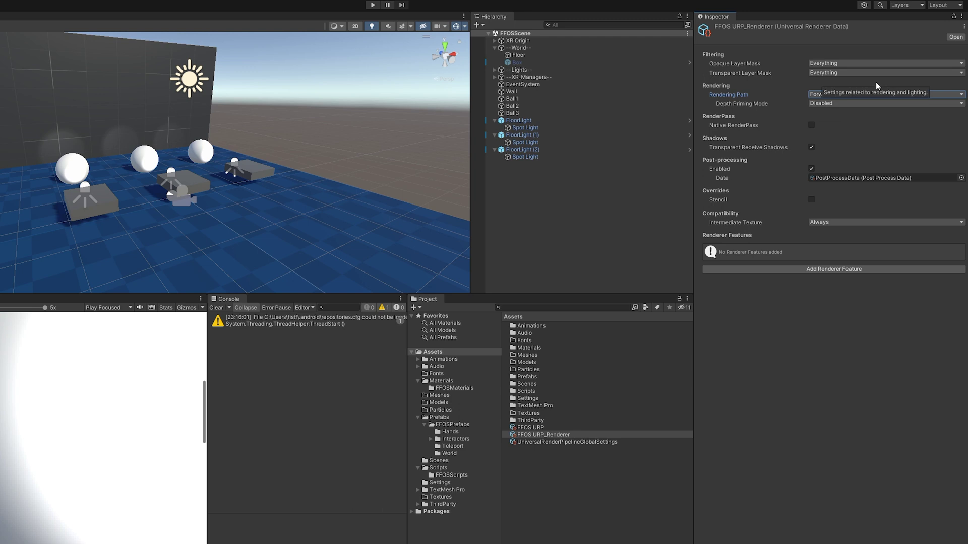
- Try raising the middle FloorLight to about Y 1.92 in the scene and undo the move
{"action": "left_click", "coordinate": [188, 181]}
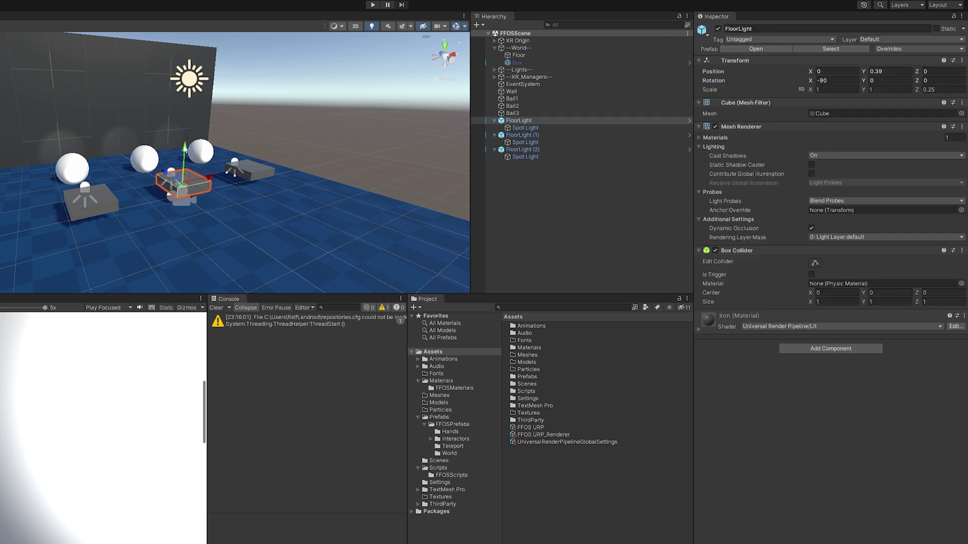
{"action": "left_click_drag", "start_coordinate": [184, 151], "coordinate": [181, 80]}
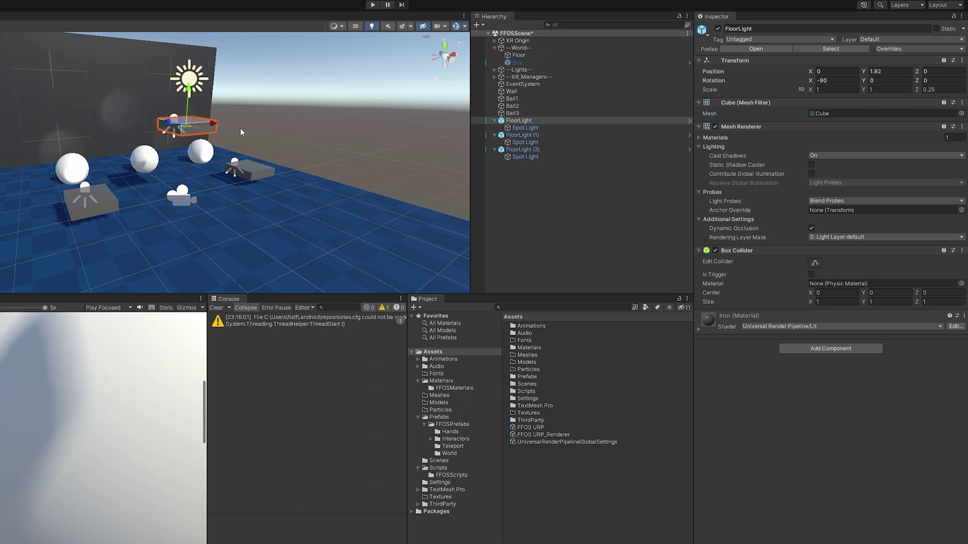
{"action": "key", "text": "ctrl+z"}
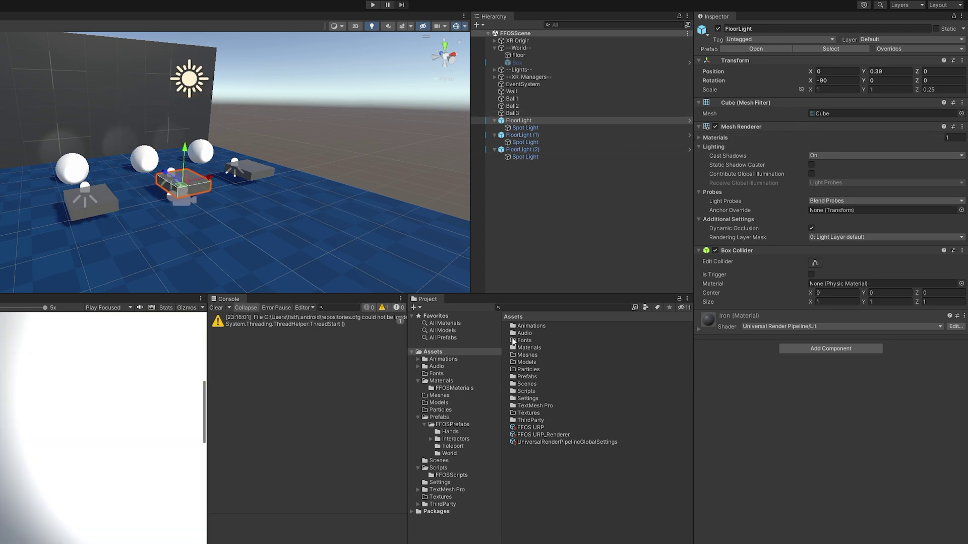
- Keep FFOS URP_Renderer on the Forward rendering path and disable its Transparent Receive Shadows and post-processing
{"action": "left_click", "coordinate": [549, 435]}
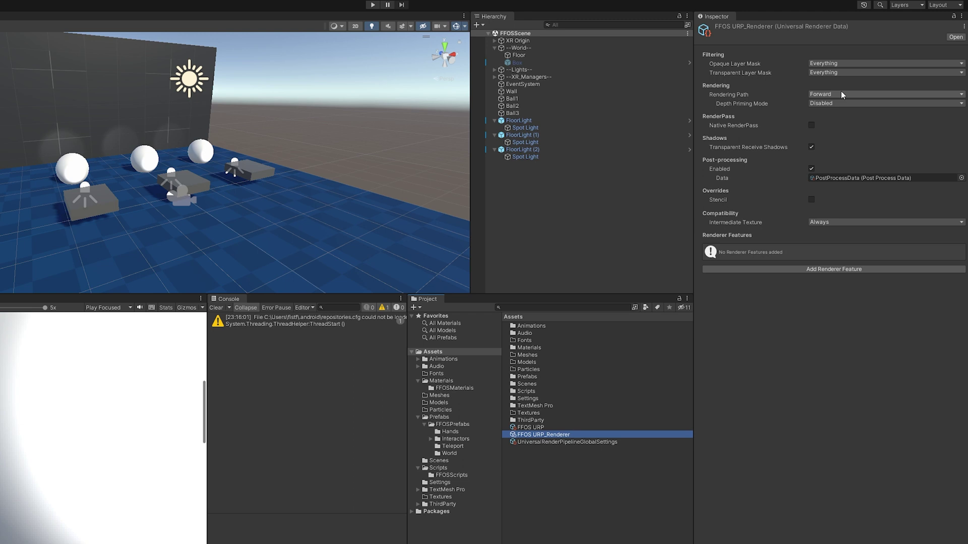
{"action": "left_click", "coordinate": [842, 95]}
{"action": "left_click", "coordinate": [845, 85]}
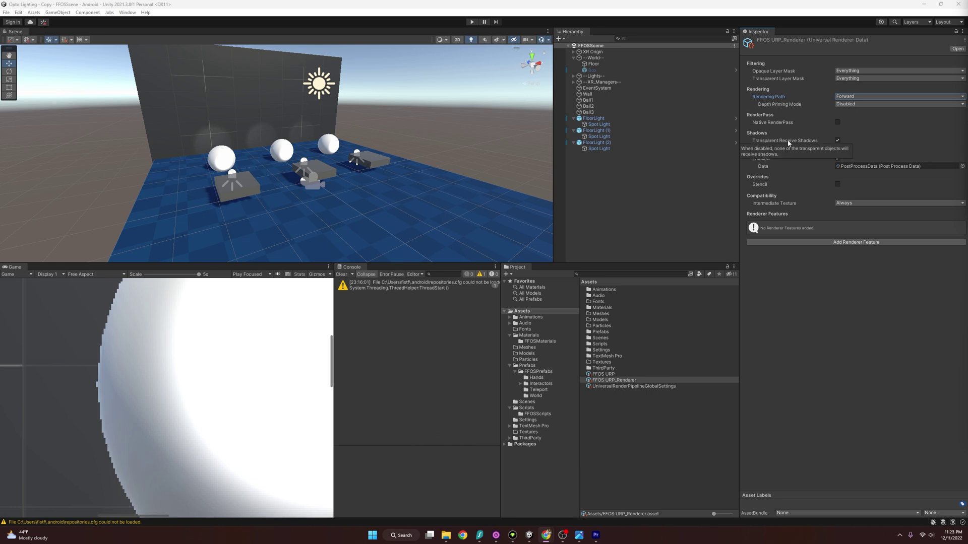
{"action": "left_click", "coordinate": [839, 141]}
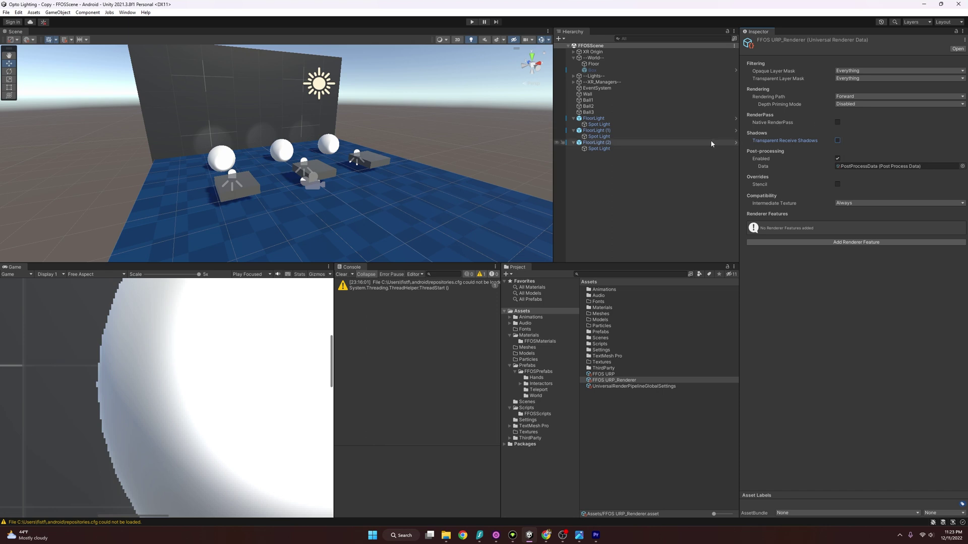
{"action": "left_click", "coordinate": [838, 159]}
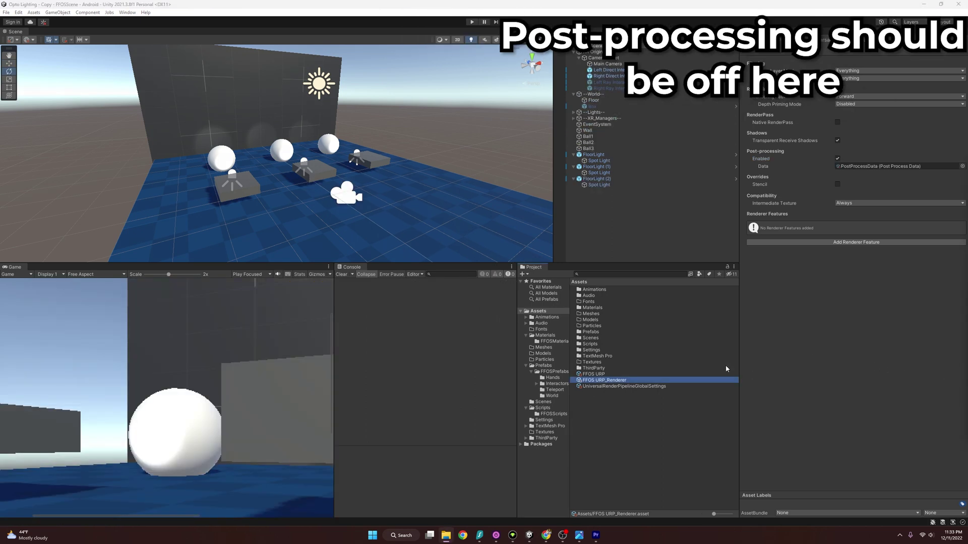
- Disable HDR on the FFOS URP pipeline asset and set its Anti Aliasing (MSAA) to 4x
{"action": "left_click", "coordinate": [639, 373]}
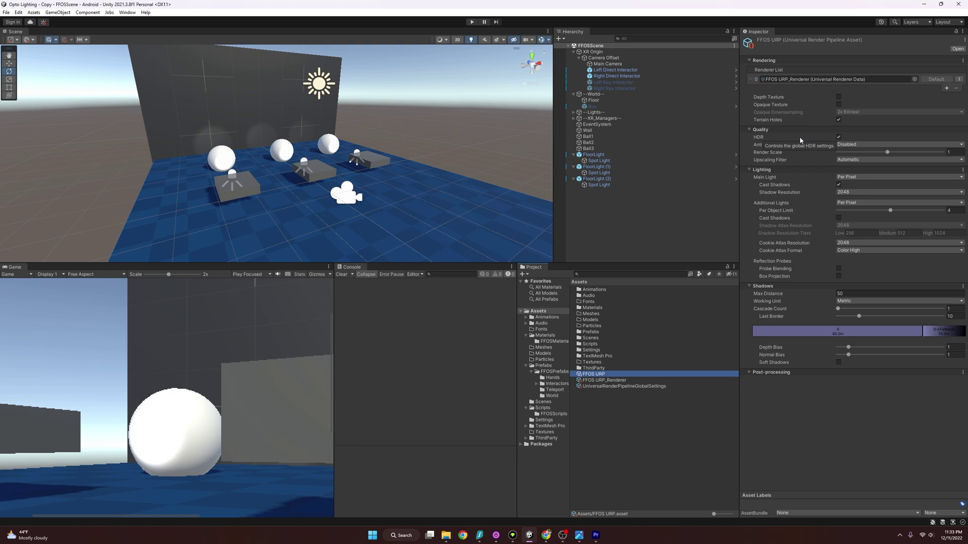
{"action": "left_click", "coordinate": [838, 137]}
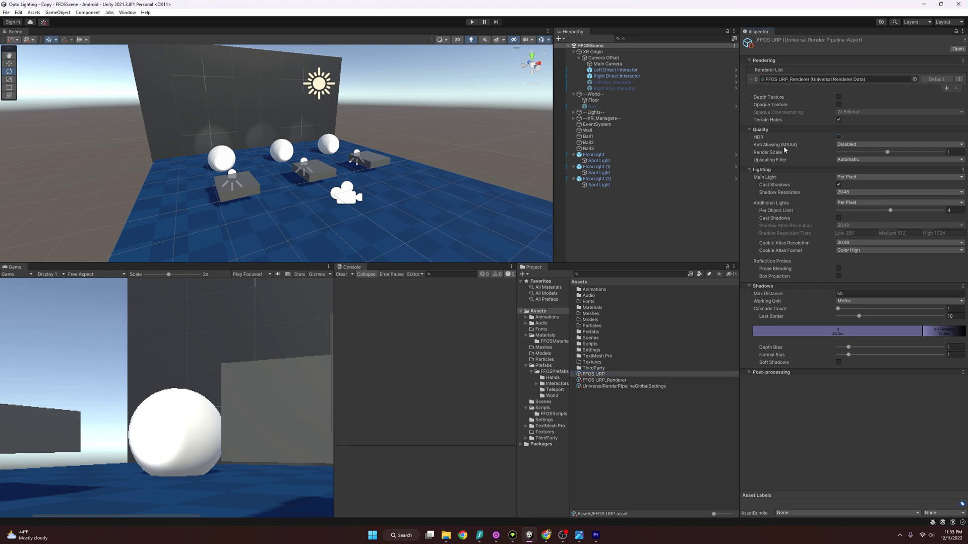
{"action": "left_click", "coordinate": [854, 145]}
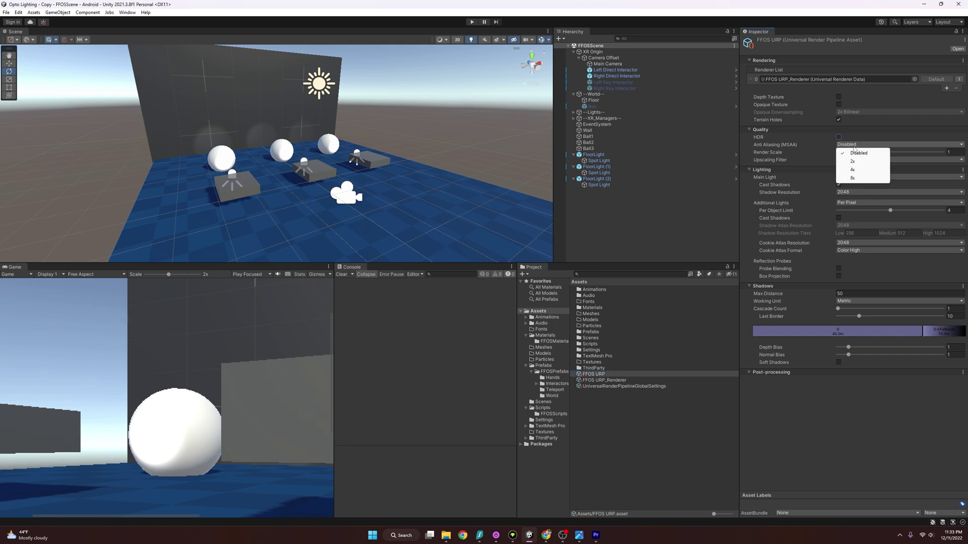
{"action": "left_click", "coordinate": [855, 152]}
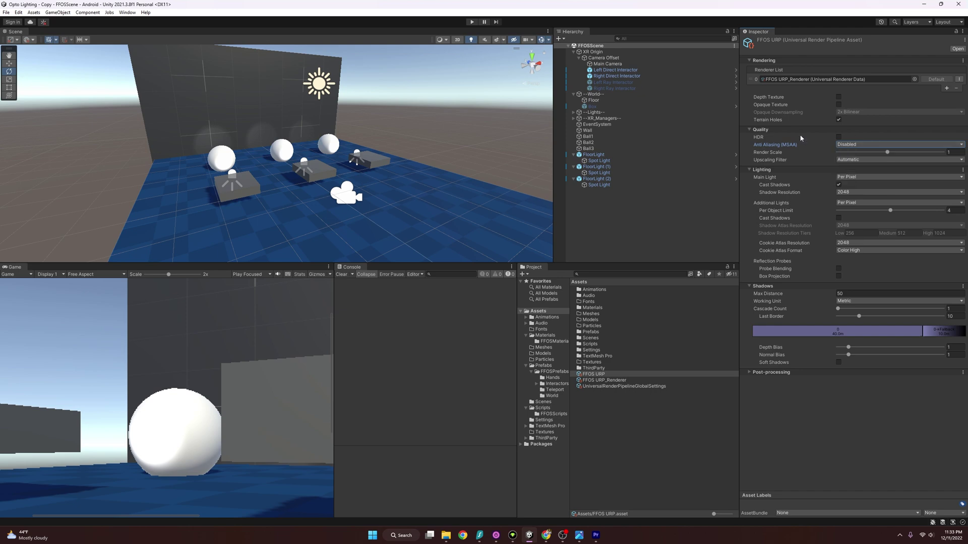
{"action": "left_click", "coordinate": [865, 145]}
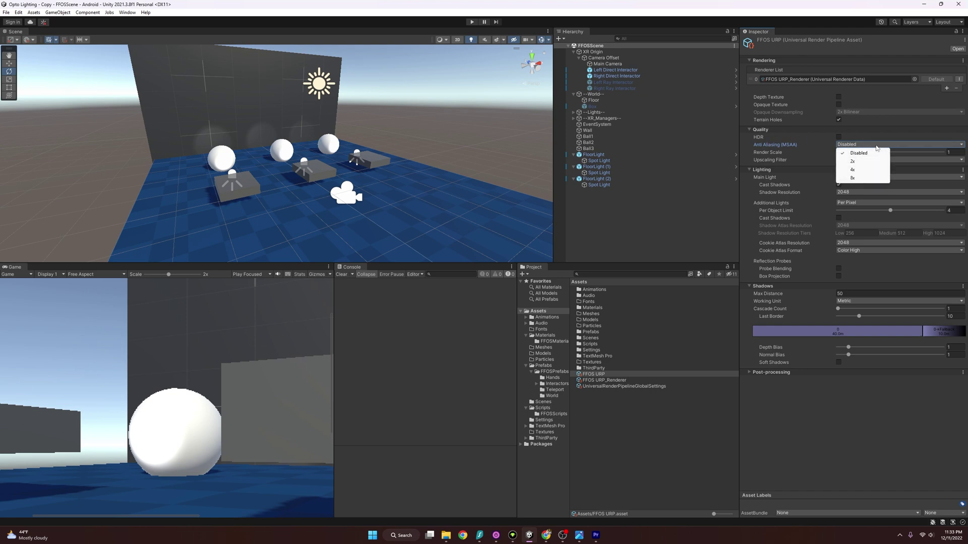
{"action": "left_click", "coordinate": [855, 170]}
{"action": "left_click", "coordinate": [860, 145]}
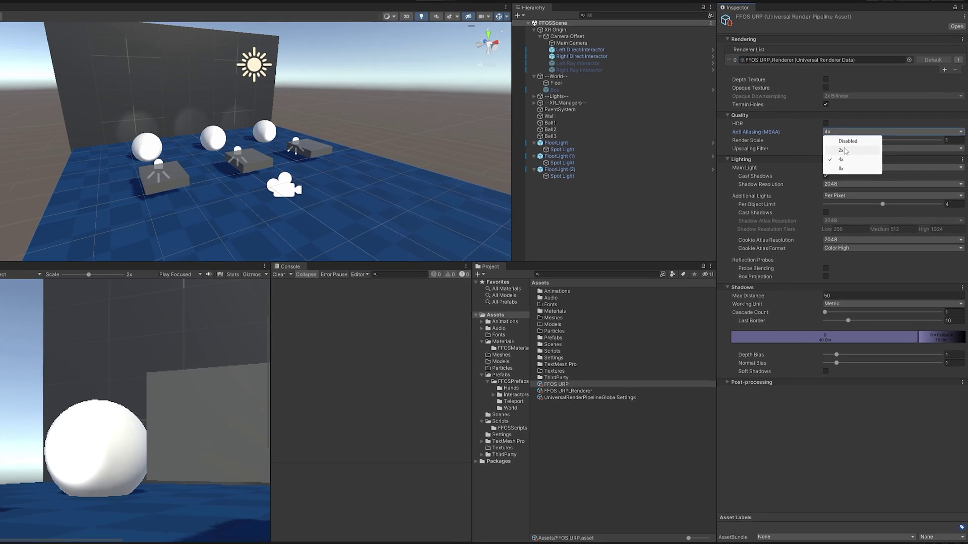
{"action": "left_click", "coordinate": [844, 147]}
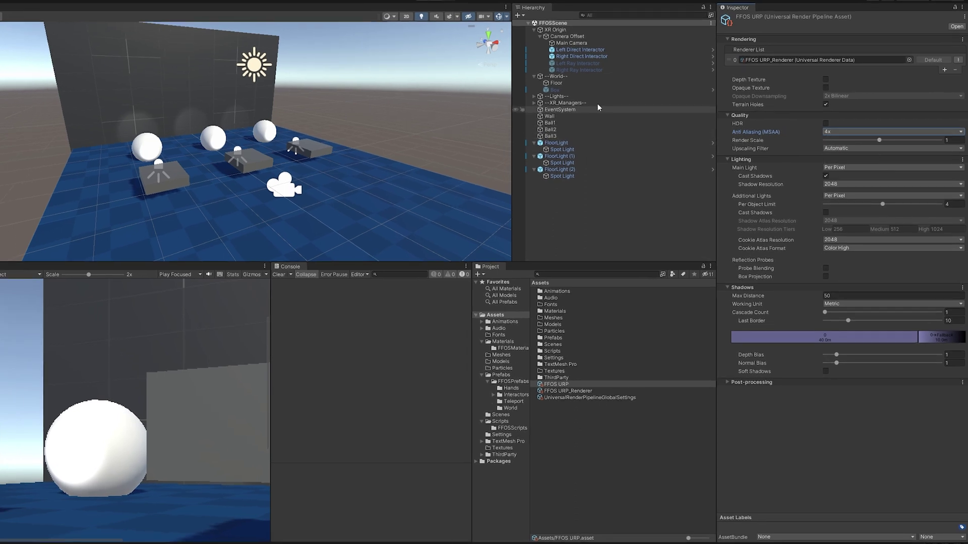
- Inspect the Main Camera's rendering and output settings
{"action": "left_click", "coordinate": [619, 45]}
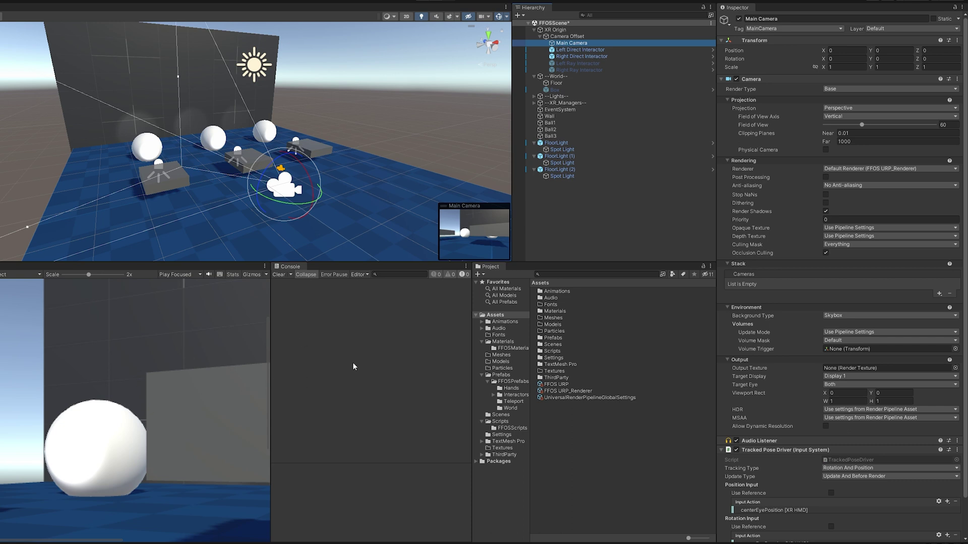
- Try 8x and 2x Anti Aliasing (MSAA) on the FFOS URP asset and set it back to 4x
{"action": "left_click", "coordinate": [553, 384]}
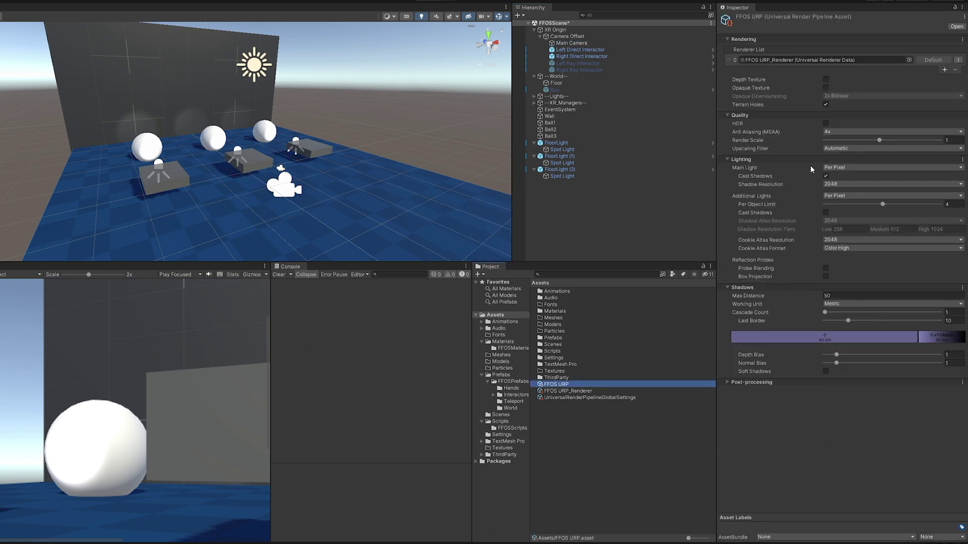
{"action": "left_click", "coordinate": [846, 132]}
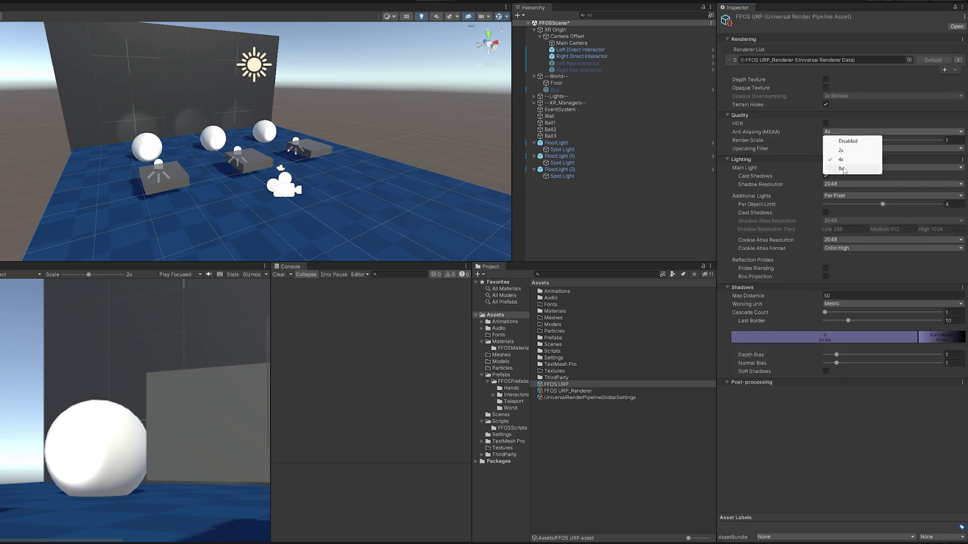
{"action": "left_click", "coordinate": [843, 168]}
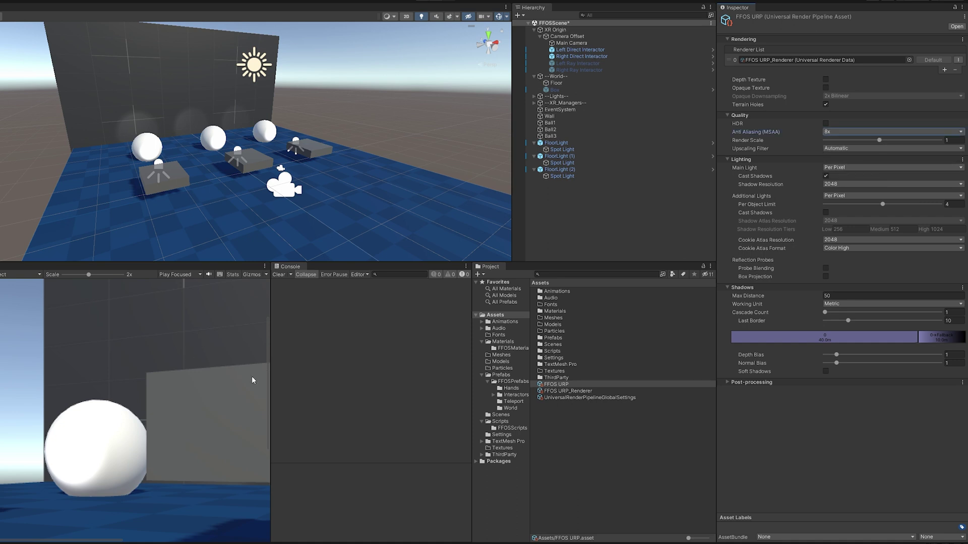
{"action": "left_click", "coordinate": [836, 131]}
{"action": "left_click", "coordinate": [841, 151]}
{"action": "left_click", "coordinate": [835, 133]}
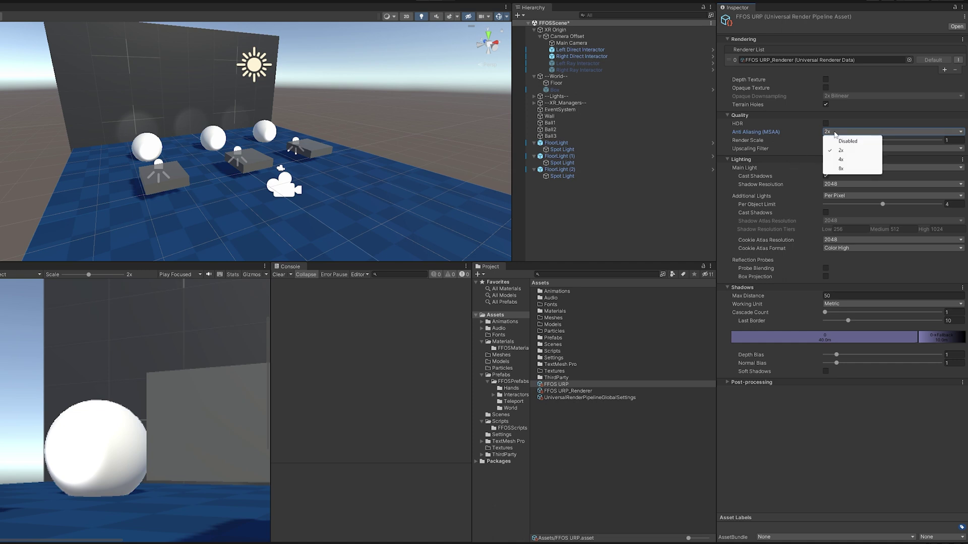
{"action": "left_click", "coordinate": [841, 159]}
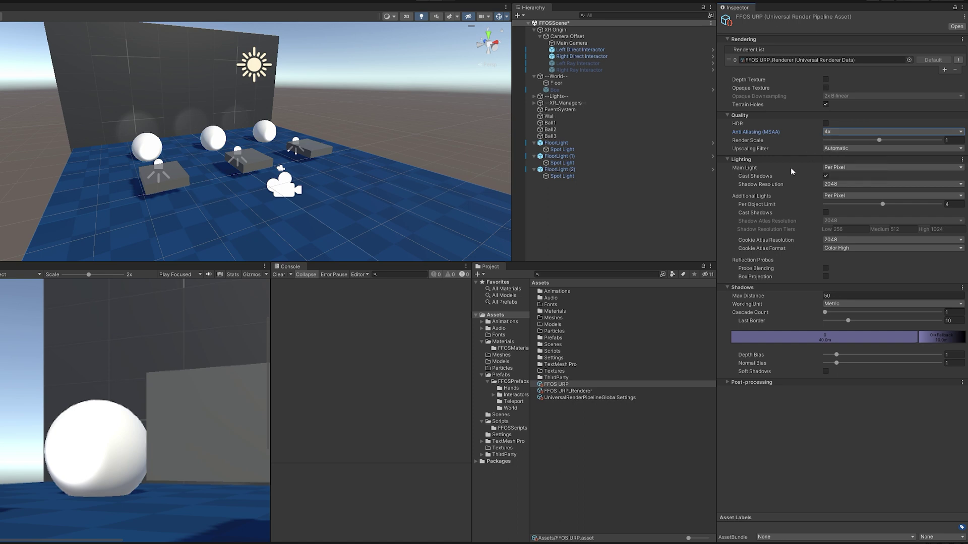